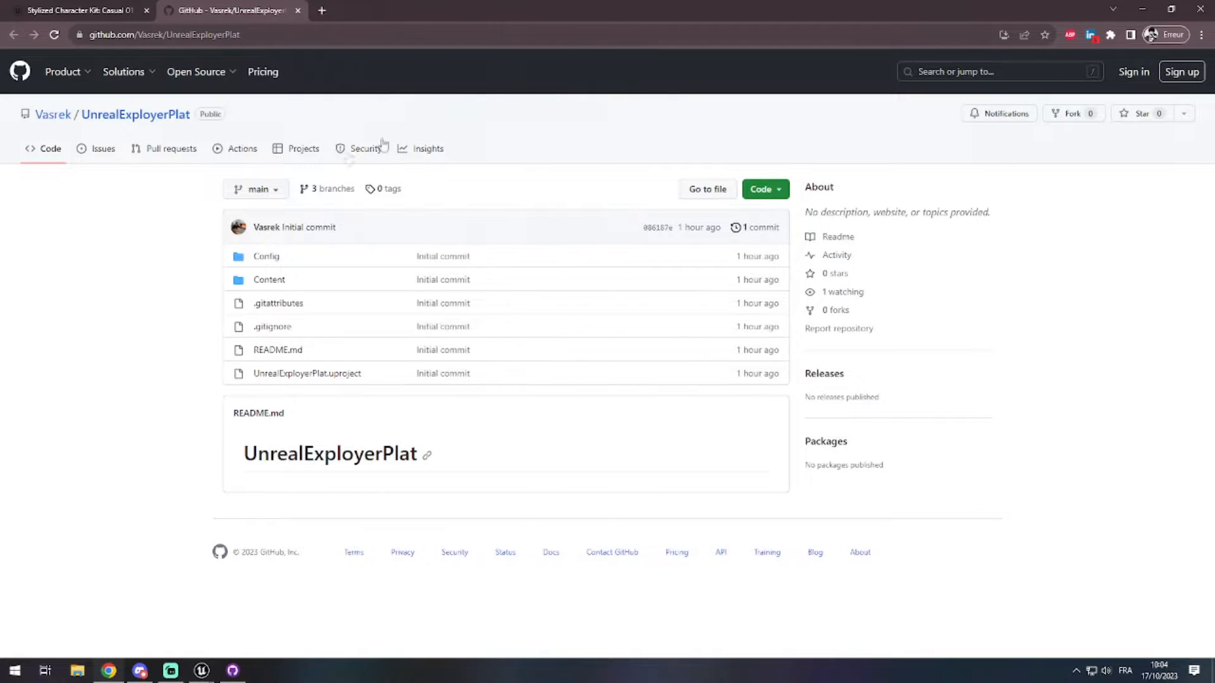
View the branches of the UnrealExployerPlat repository on GitHub, close that page and return to the Unreal editor.
{"action": "left_click", "coordinate": [333, 189]}
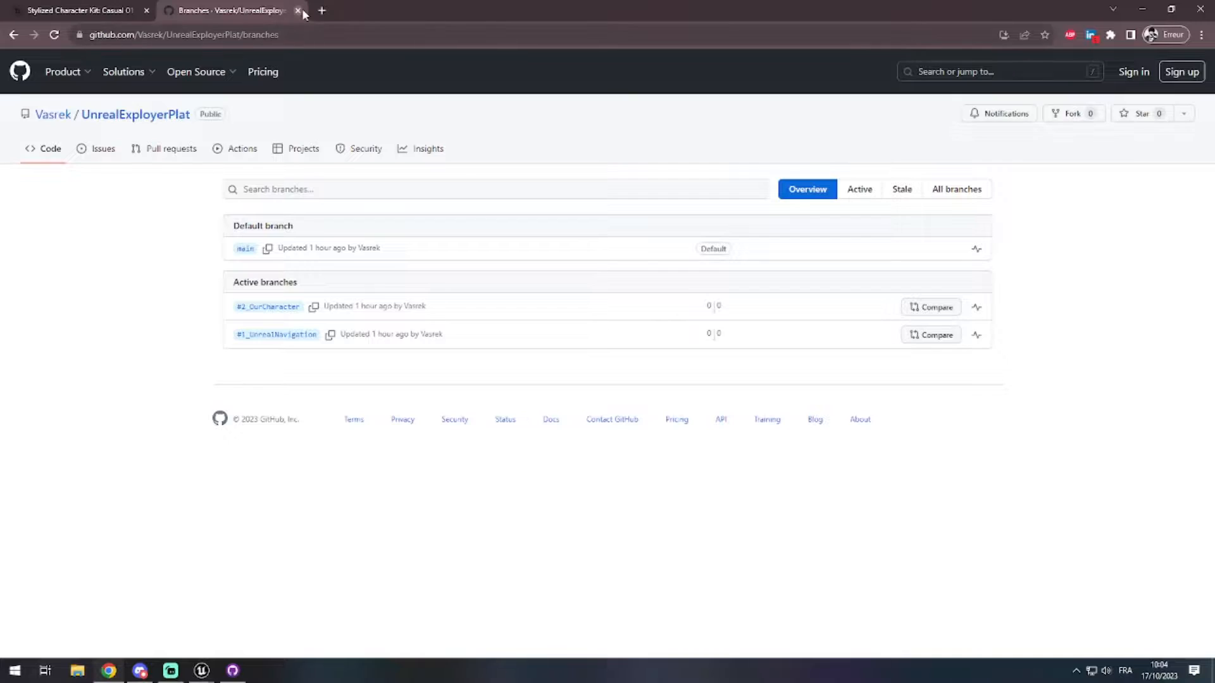
{"action": "left_click", "coordinate": [298, 10]}
{"action": "left_click", "coordinate": [1142, 9]}
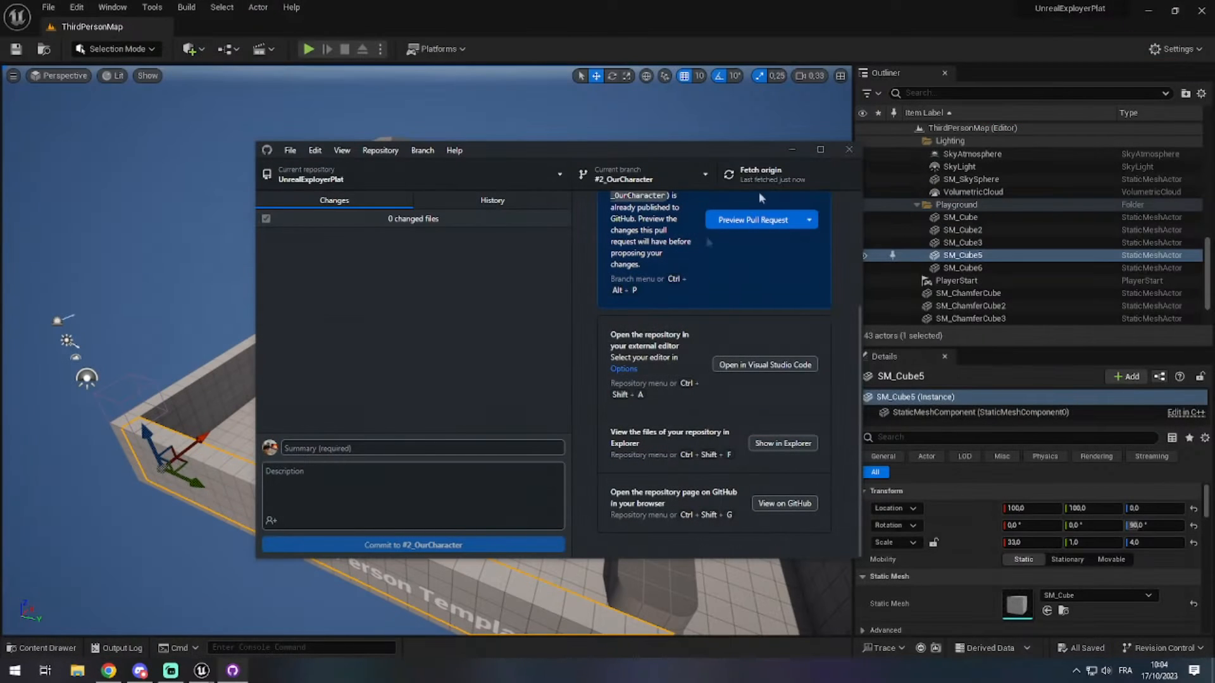
{"action": "left_click", "coordinate": [791, 150]}
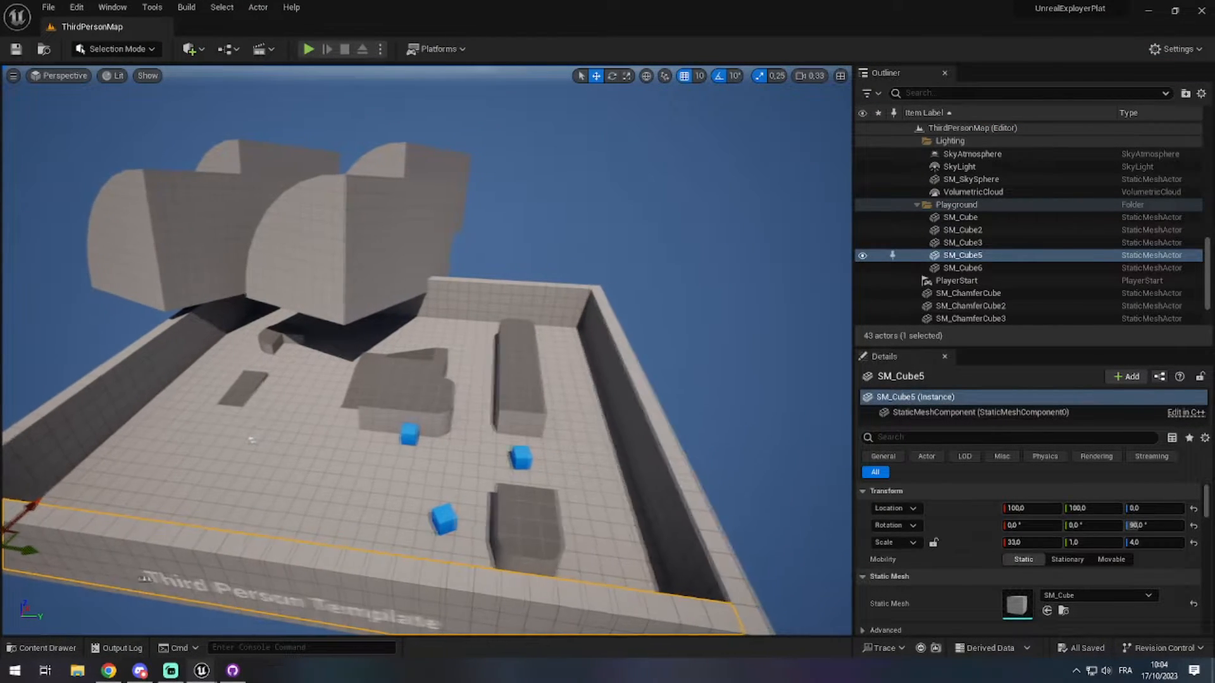
Play the level in the editor, run and jump with the mannequin over the blocks, and end the play session.
{"action": "left_click", "coordinate": [308, 49]}
{"action": "key", "text": "s"}
{"action": "key", "text": "d"}
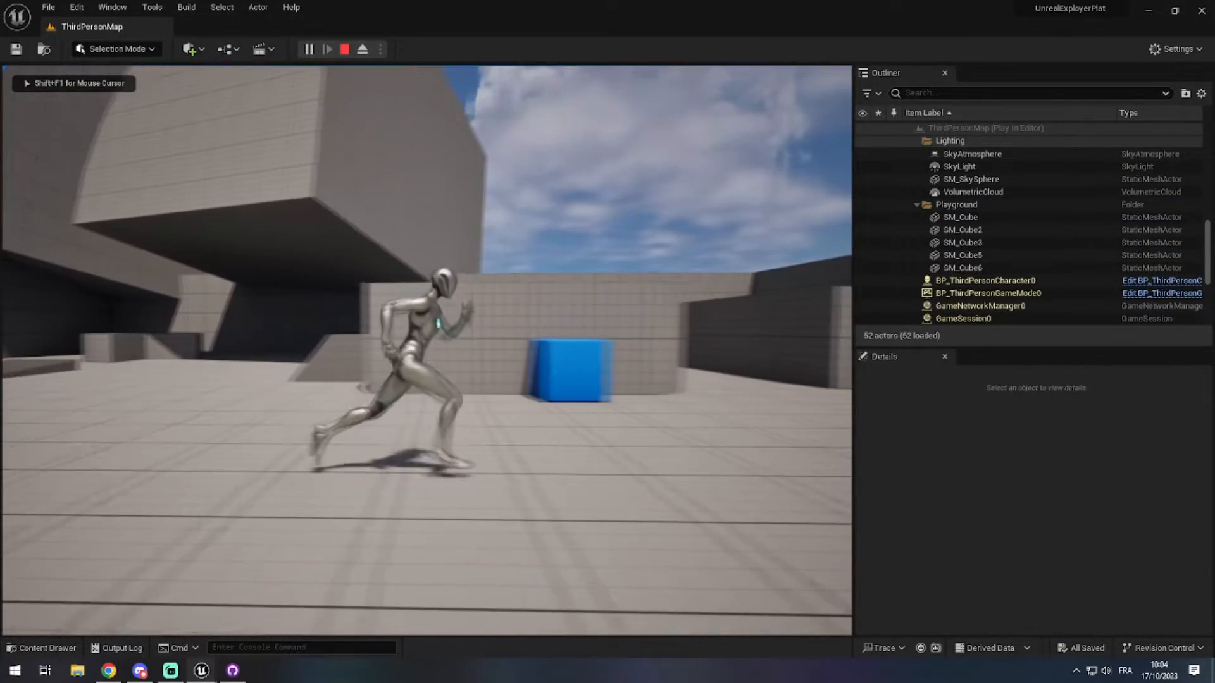
{"action": "key", "text": "w"}
{"action": "key", "text": "space"}
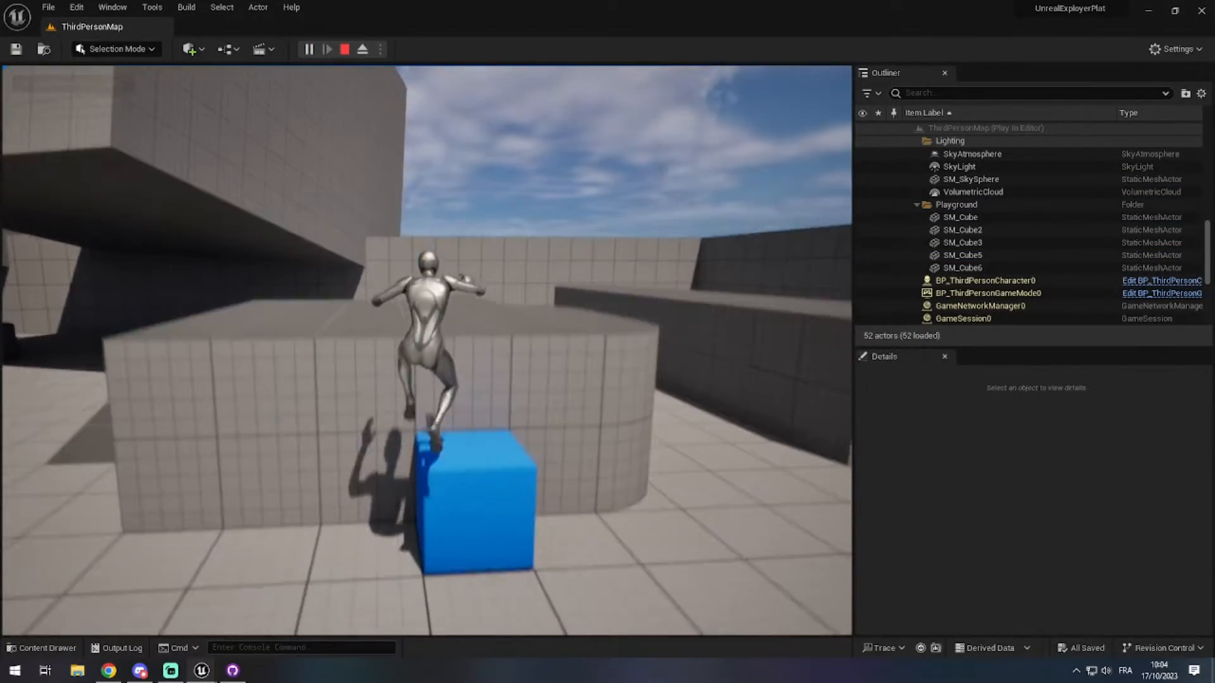
{"action": "key", "text": "space"}
{"action": "key", "text": "w"}
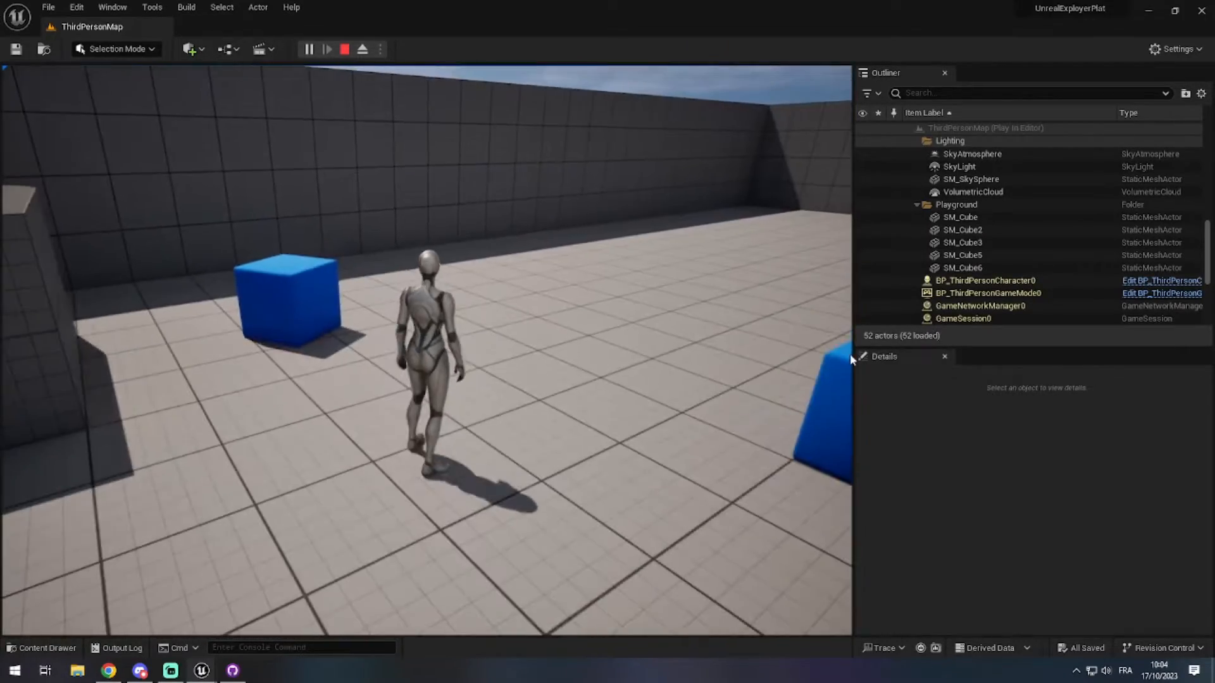
{"action": "key", "text": "Escape"}
Check the Stylized Character Kit: Casual 01 marketplace page in the browser and switch to the Epic Games Launcher.
{"action": "left_click", "coordinate": [109, 670]}
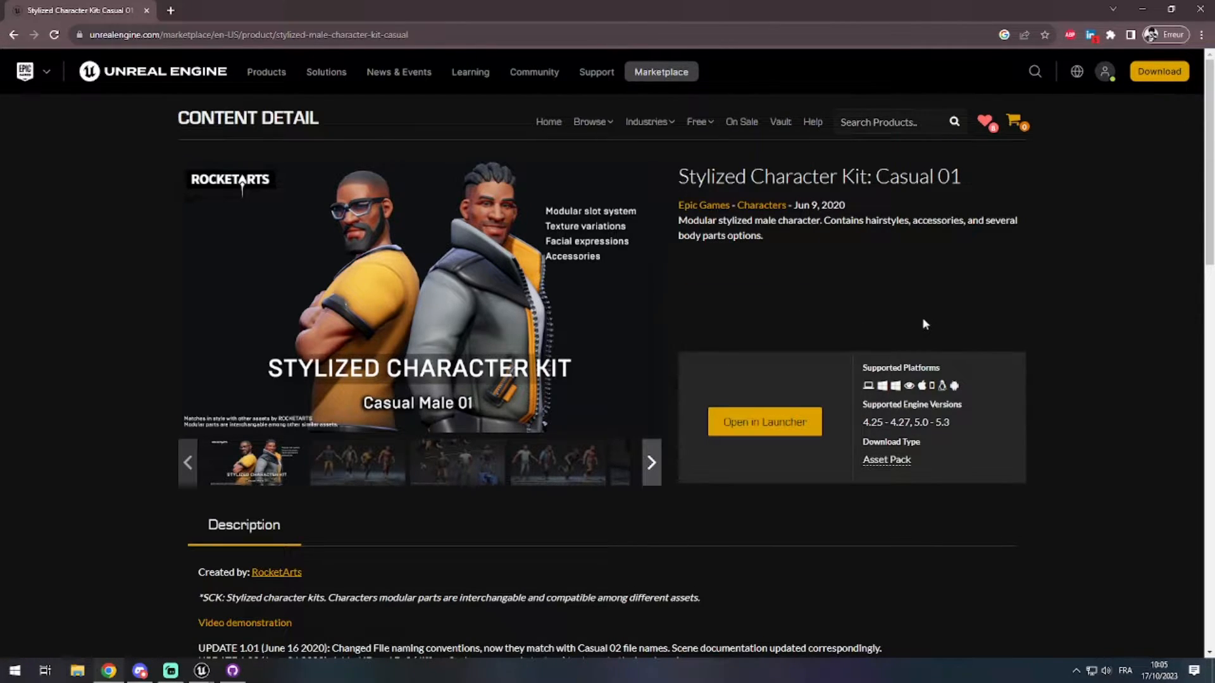
{"action": "left_click_drag", "start_coordinate": [675, 181], "coordinate": [960, 182]}
{"action": "left_click", "coordinate": [1075, 670]}
{"action": "left_click", "coordinate": [1050, 620]}
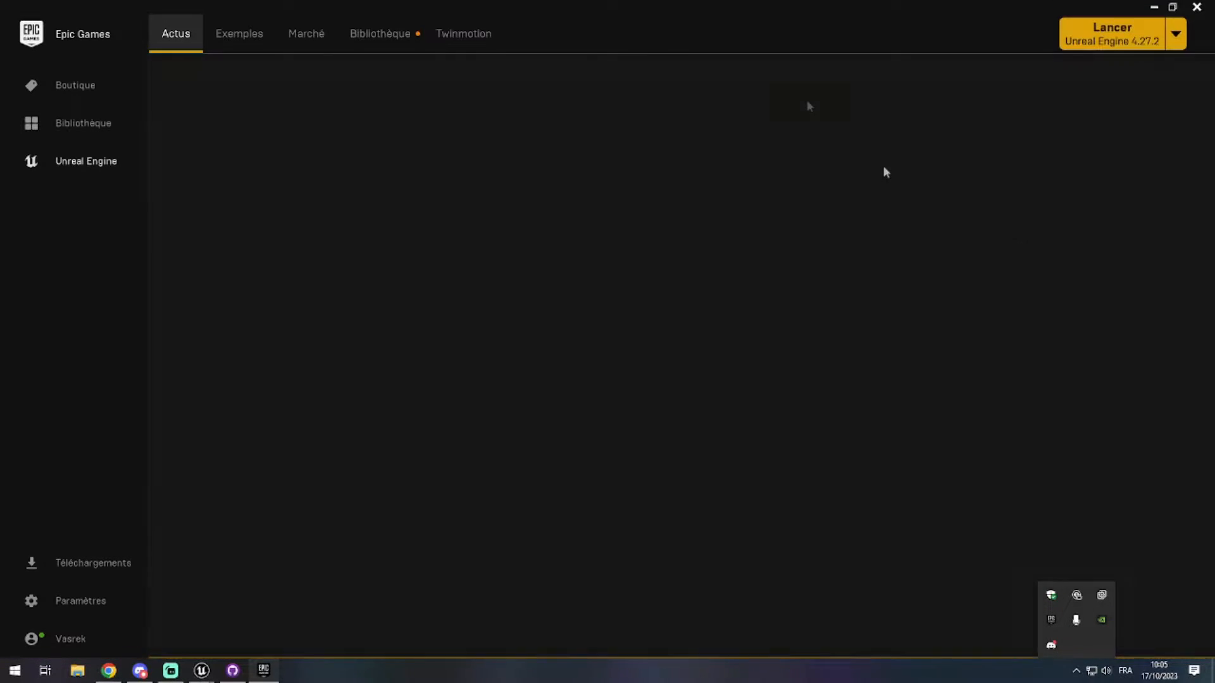
Search the vault in the Unreal Engine library for "stylized charac".
{"action": "left_click", "coordinate": [388, 37]}
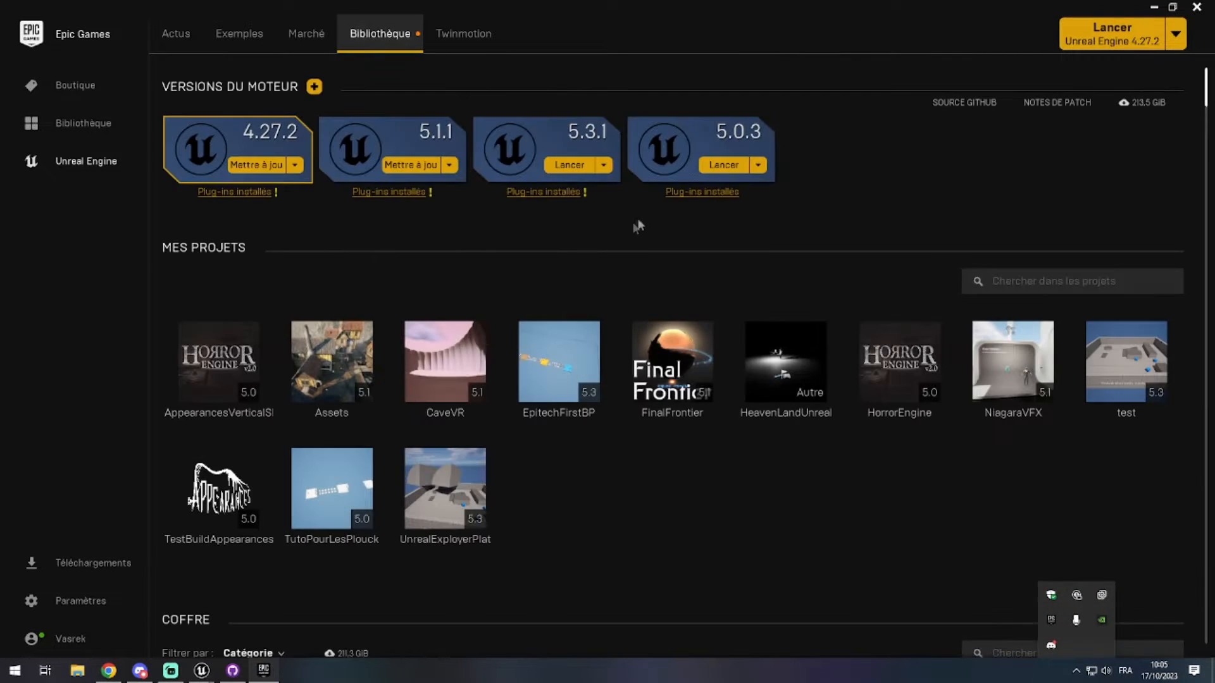
{"action": "scroll", "coordinate": [753, 512], "scroll_direction": "down", "scroll_amount": 5}
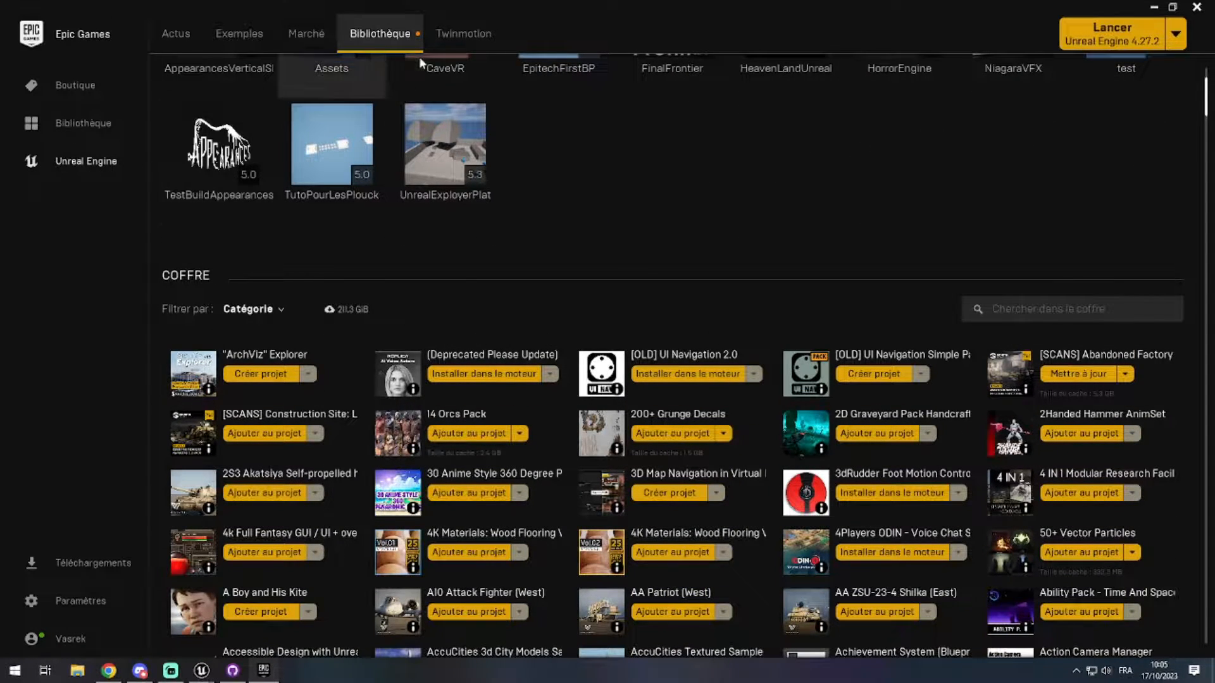
{"action": "left_click", "coordinate": [1082, 310]}
{"action": "type", "text": "stylized chara"}
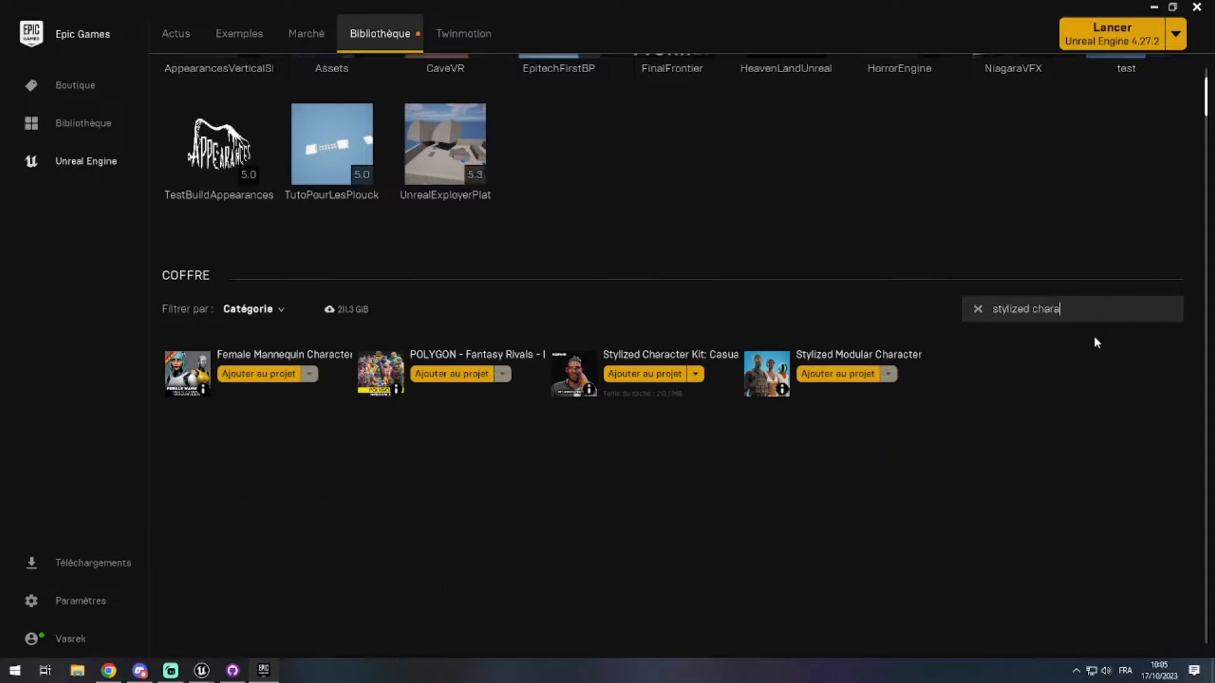
{"action": "type", "text": "c"}
Add the Stylized Character Kit: Casual 01 asset pack to the UnrealExployerPlat project.
{"action": "left_click", "coordinate": [632, 374]}
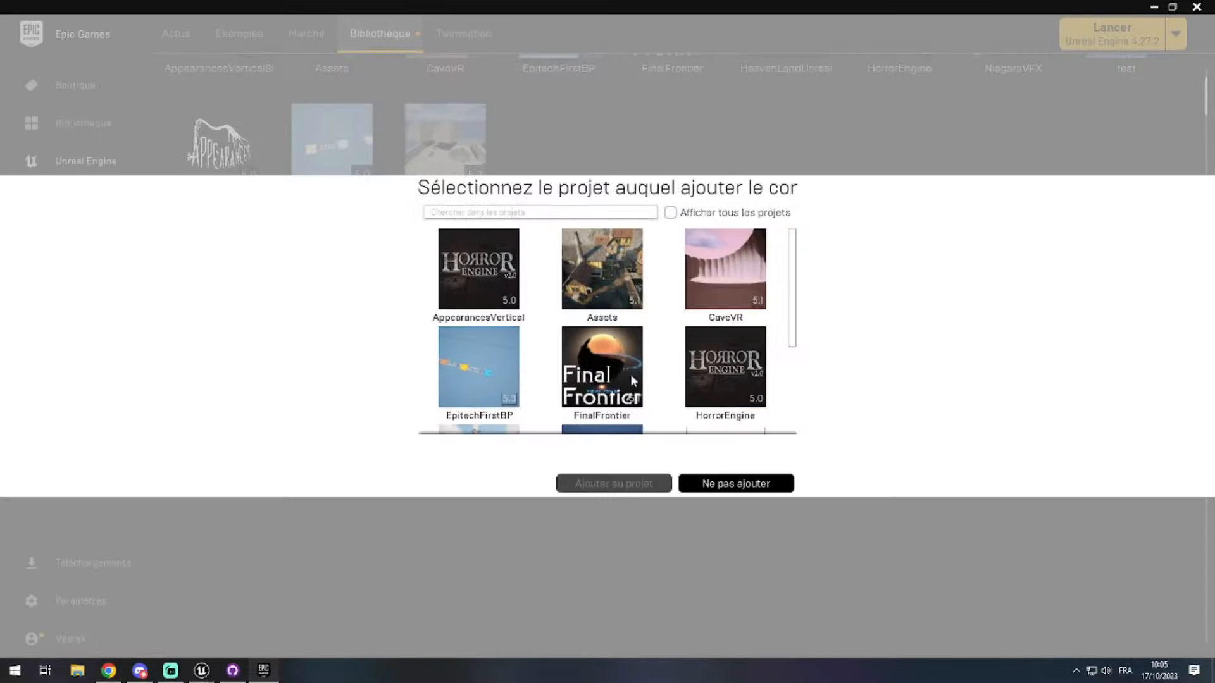
{"action": "scroll", "coordinate": [680, 329], "scroll_direction": "down", "scroll_amount": 3}
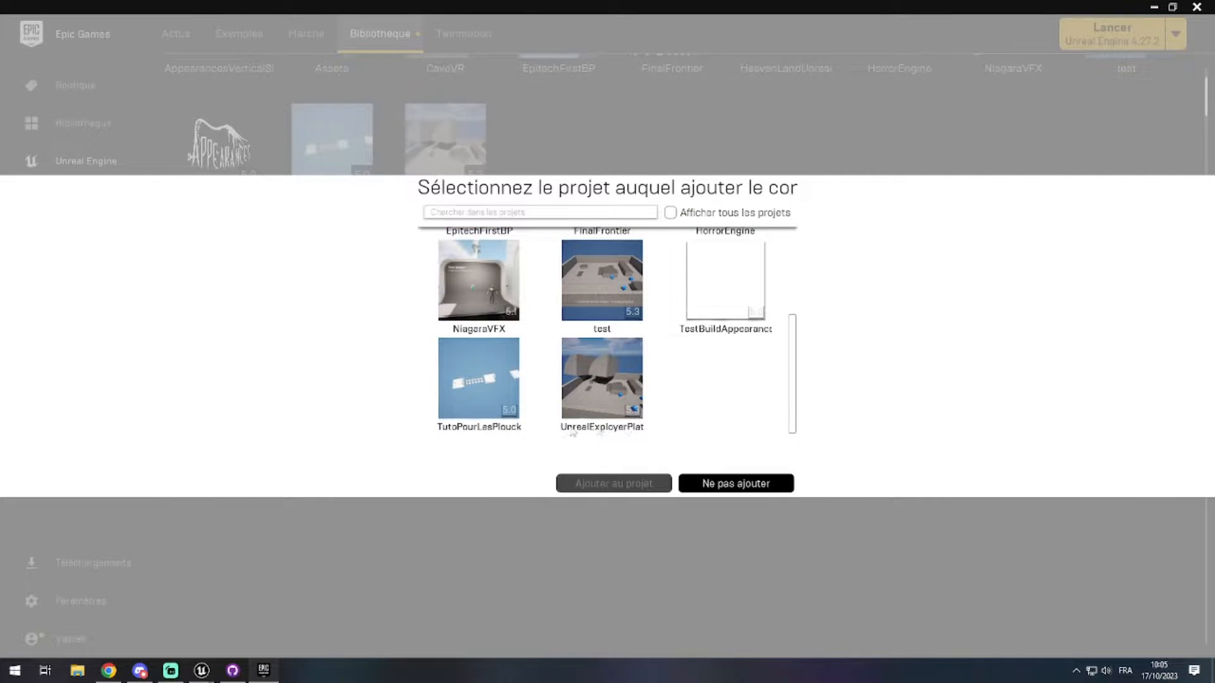
{"action": "left_click", "coordinate": [642, 429]}
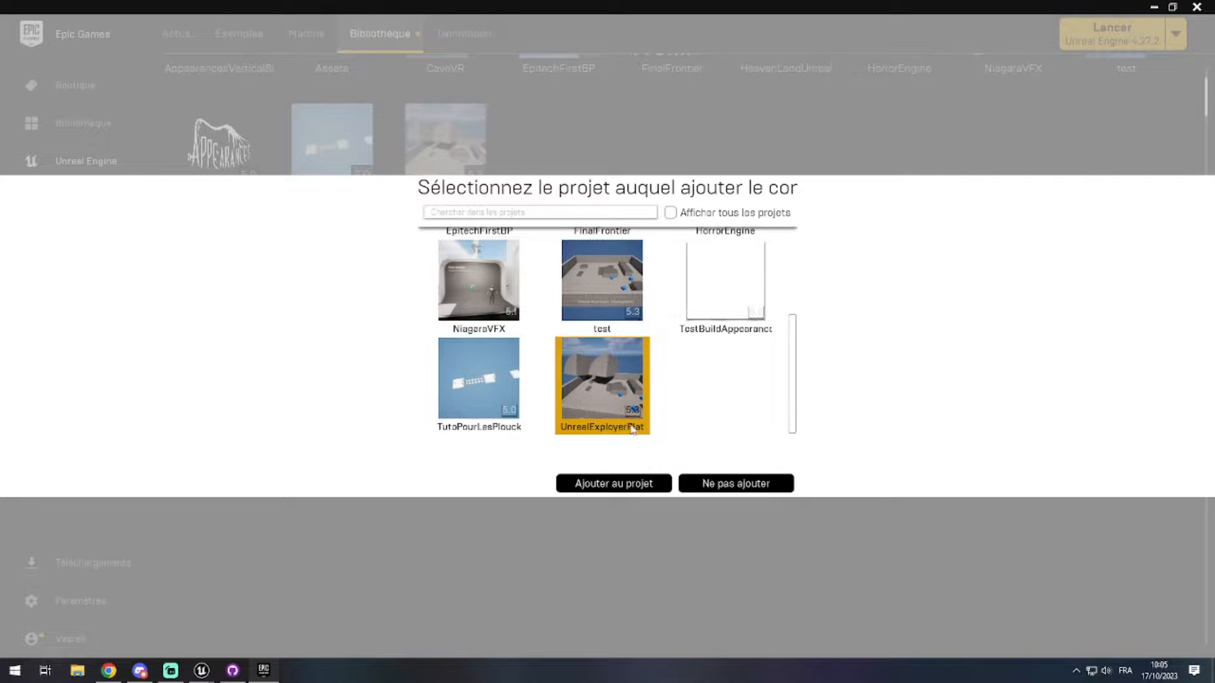
{"action": "scroll", "coordinate": [632, 430], "scroll_direction": "up", "scroll_amount": 5}
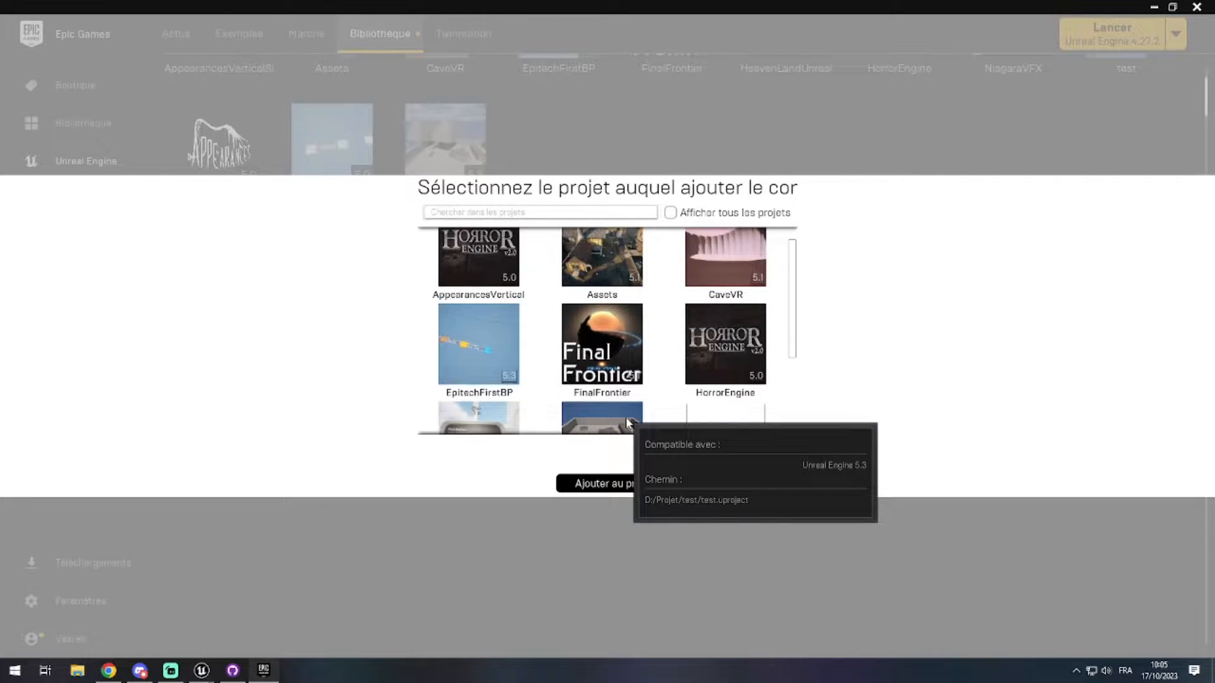
{"action": "left_click", "coordinate": [674, 215]}
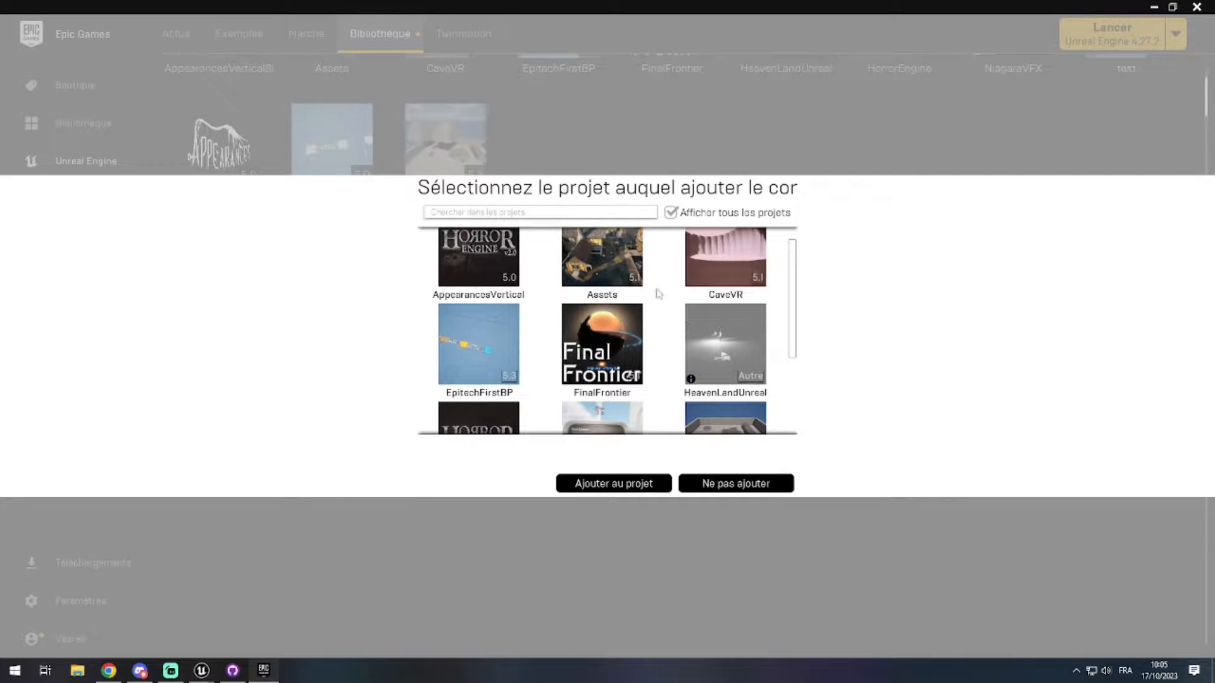
{"action": "left_click", "coordinate": [670, 212]}
{"action": "scroll", "coordinate": [638, 341], "scroll_direction": "down", "scroll_amount": 3}
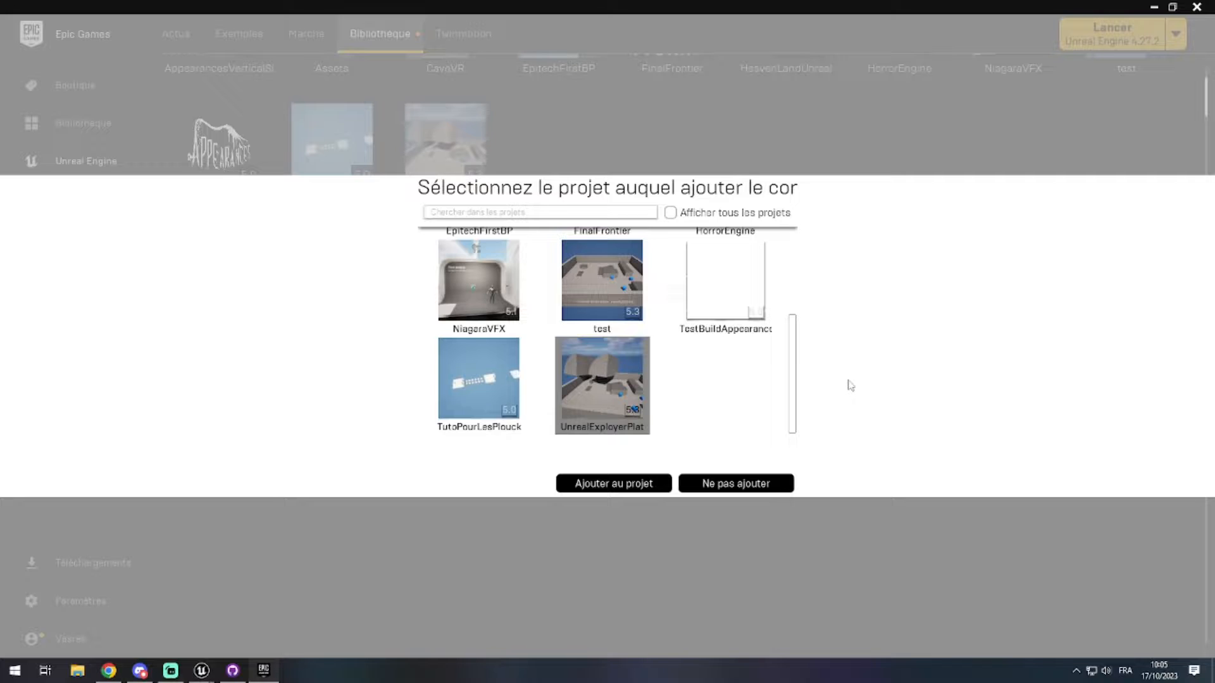
{"action": "left_click", "coordinate": [602, 385]}
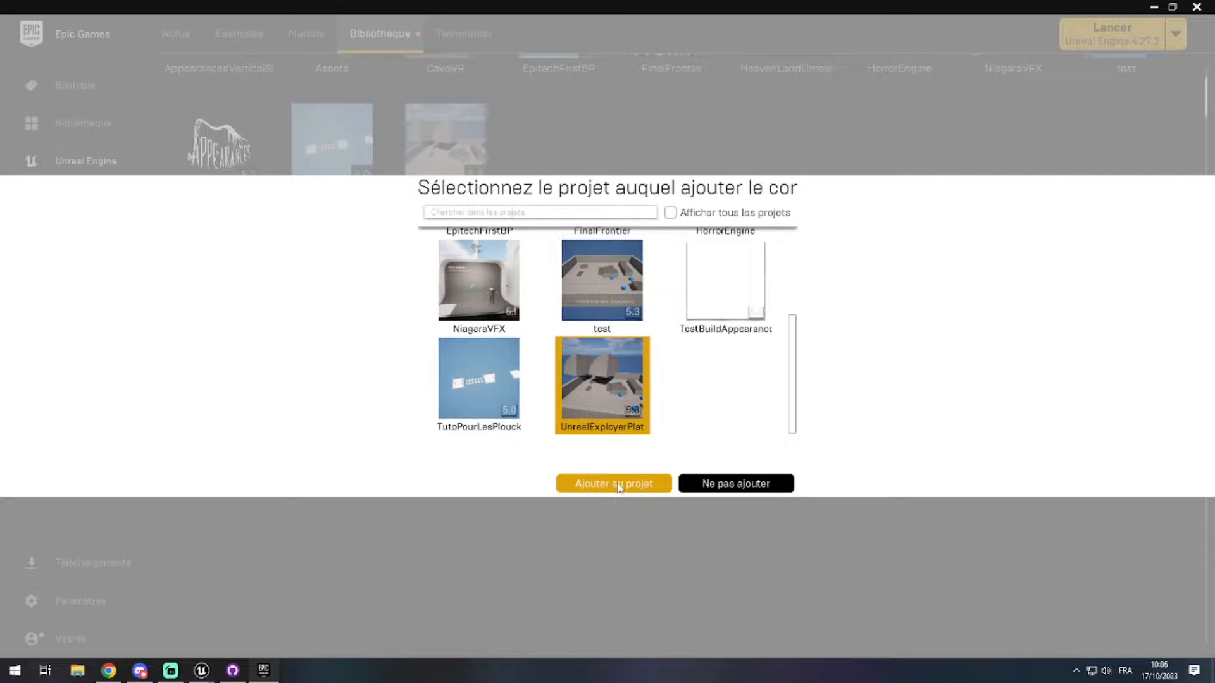
{"action": "left_click", "coordinate": [617, 484]}
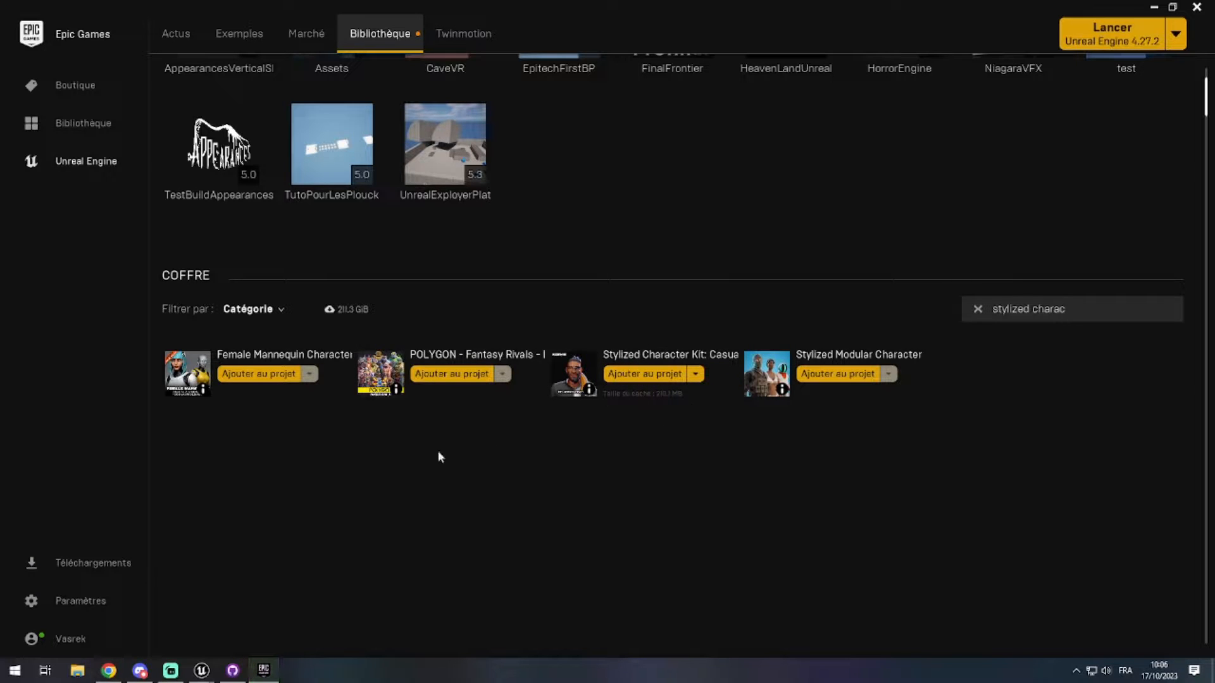
Switch to the Unreal editor and browse the project content to SCK_Casual01/Models/Premade_Characters.
{"action": "mouse_move", "coordinate": [200, 671]}
{"action": "left_click", "coordinate": [130, 608]}
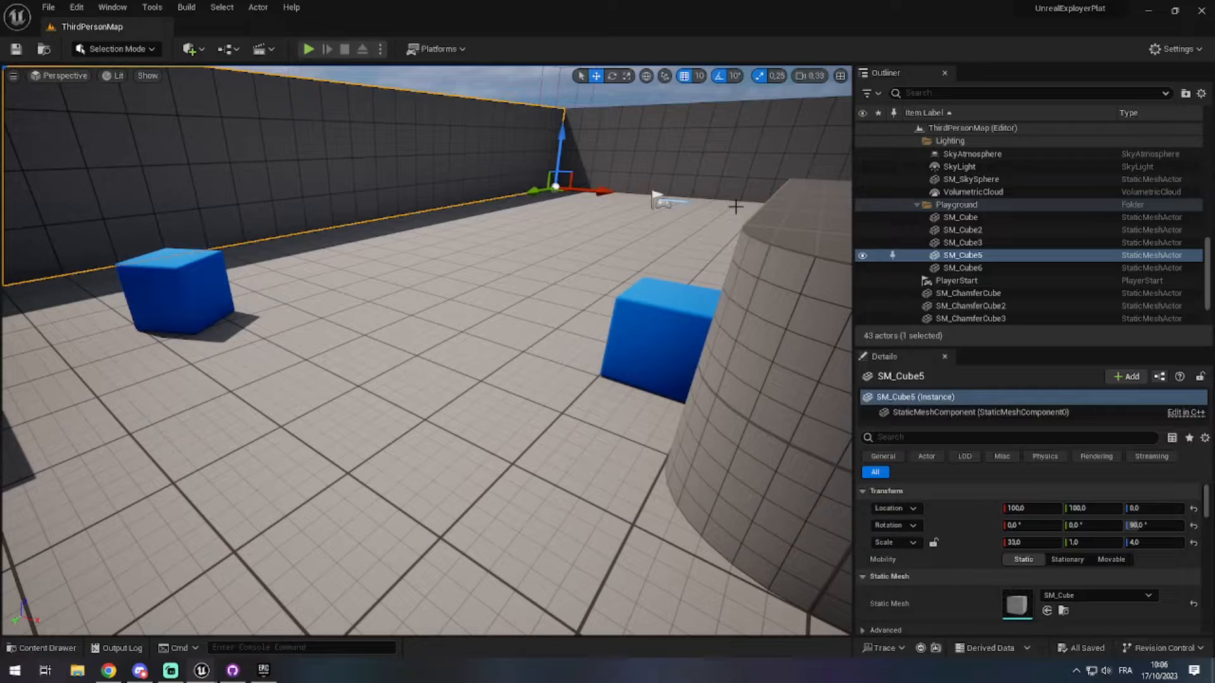
{"action": "left_click_drag", "start_coordinate": [188, 557], "coordinate": [215, 443]}
{"action": "right_click_drag", "start_coordinate": [215, 442], "coordinate": [215, 443]}
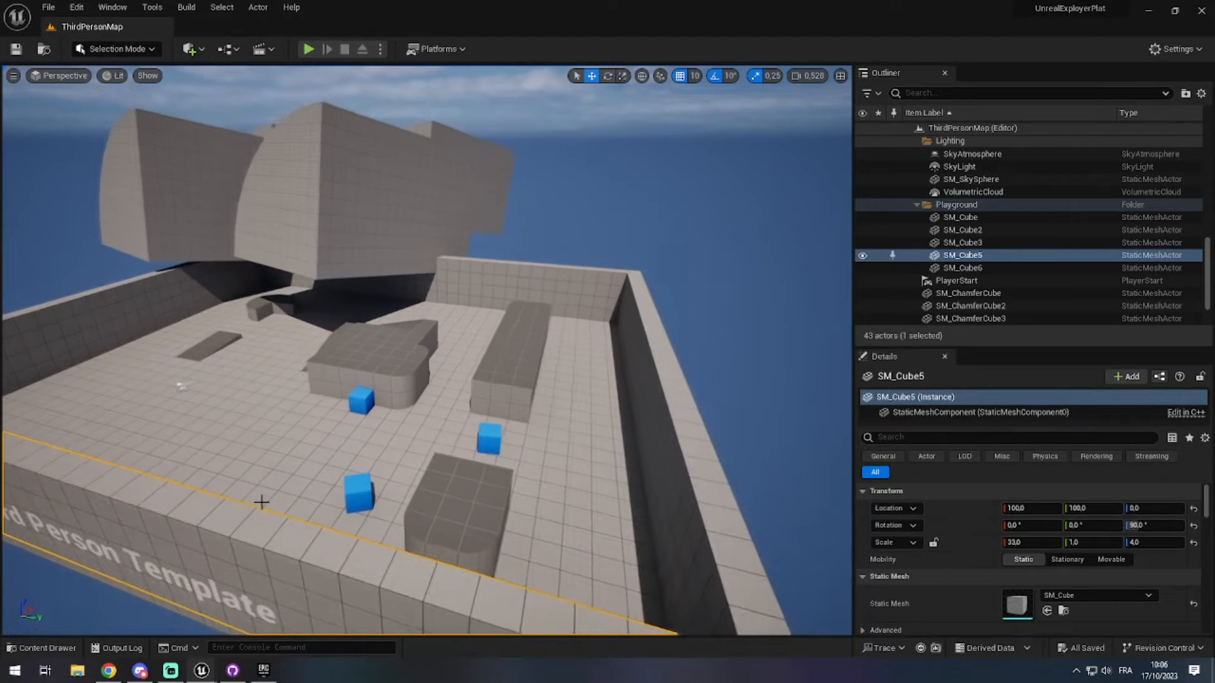
{"action": "left_click", "coordinate": [47, 648]}
{"action": "left_click", "coordinate": [257, 428]}
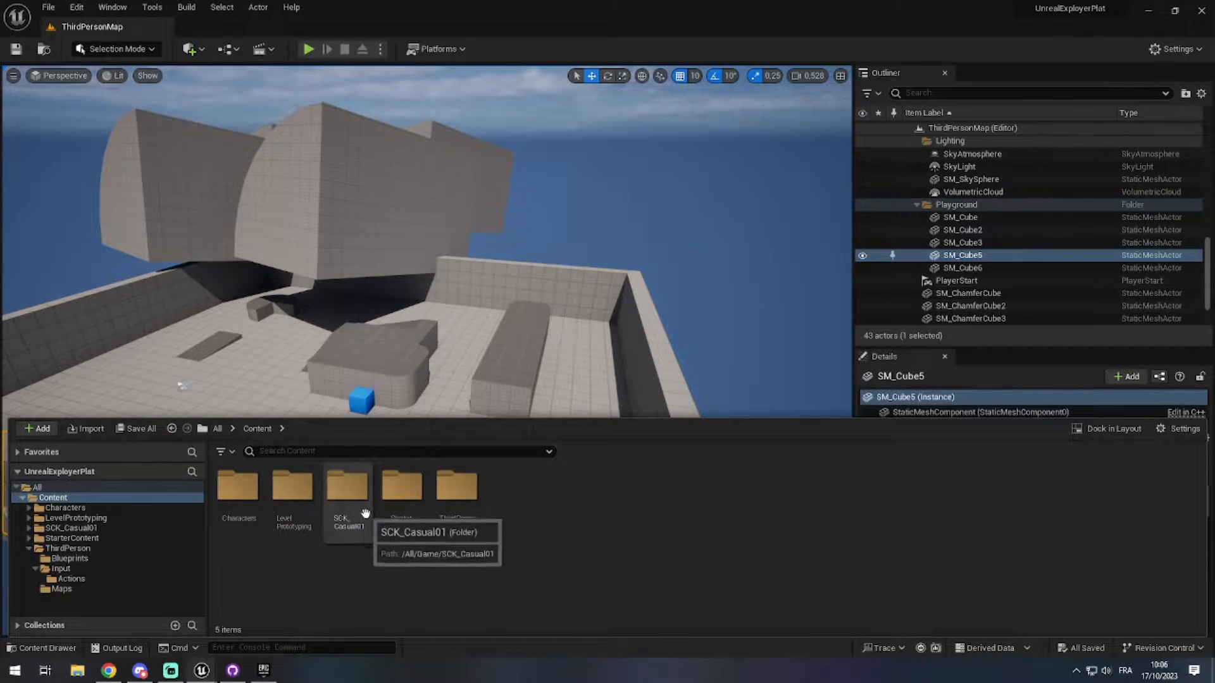
{"action": "double_click", "coordinate": [368, 537]}
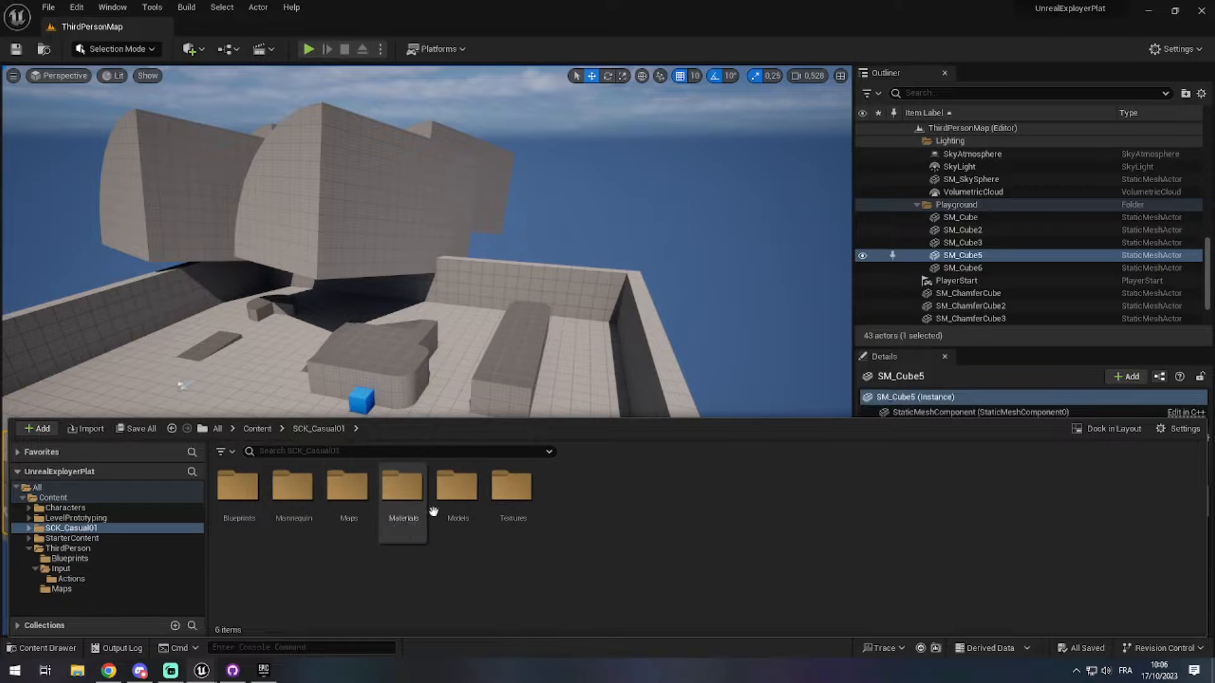
{"action": "double_click", "coordinate": [453, 514]}
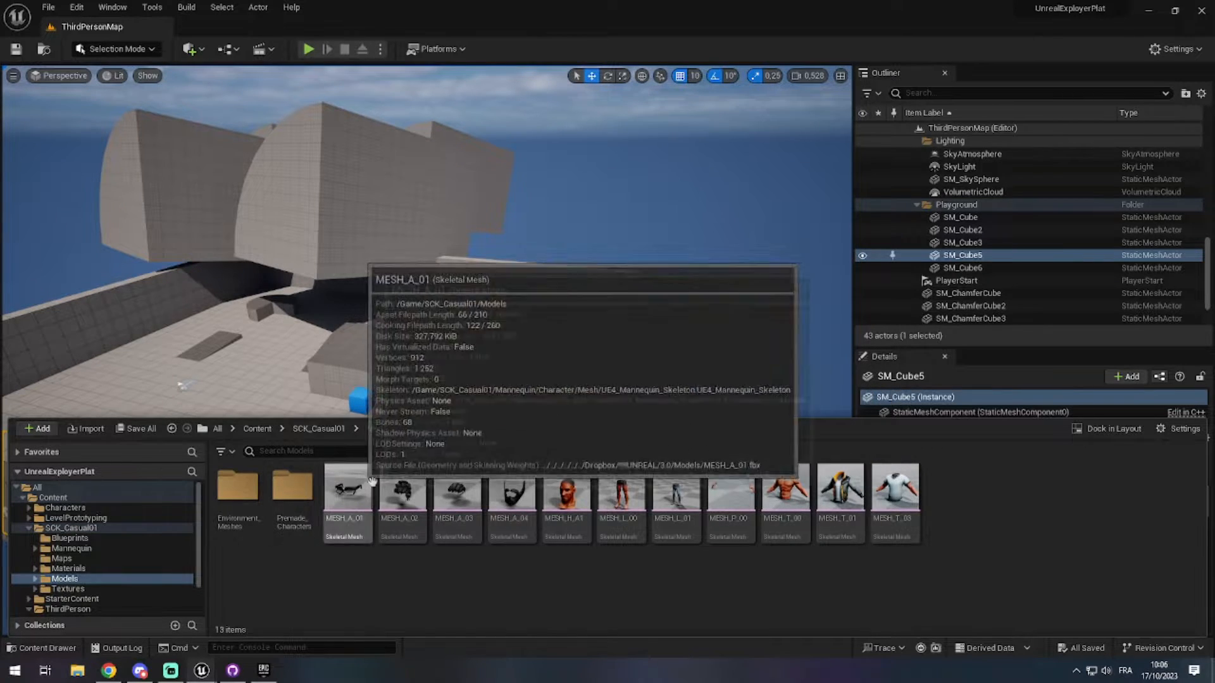
{"action": "double_click", "coordinate": [293, 503]}
Open the MESH_PC_03 skeletal mesh, inspect the character and return to ThirdPersonMap.
{"action": "left_click", "coordinate": [397, 538]}
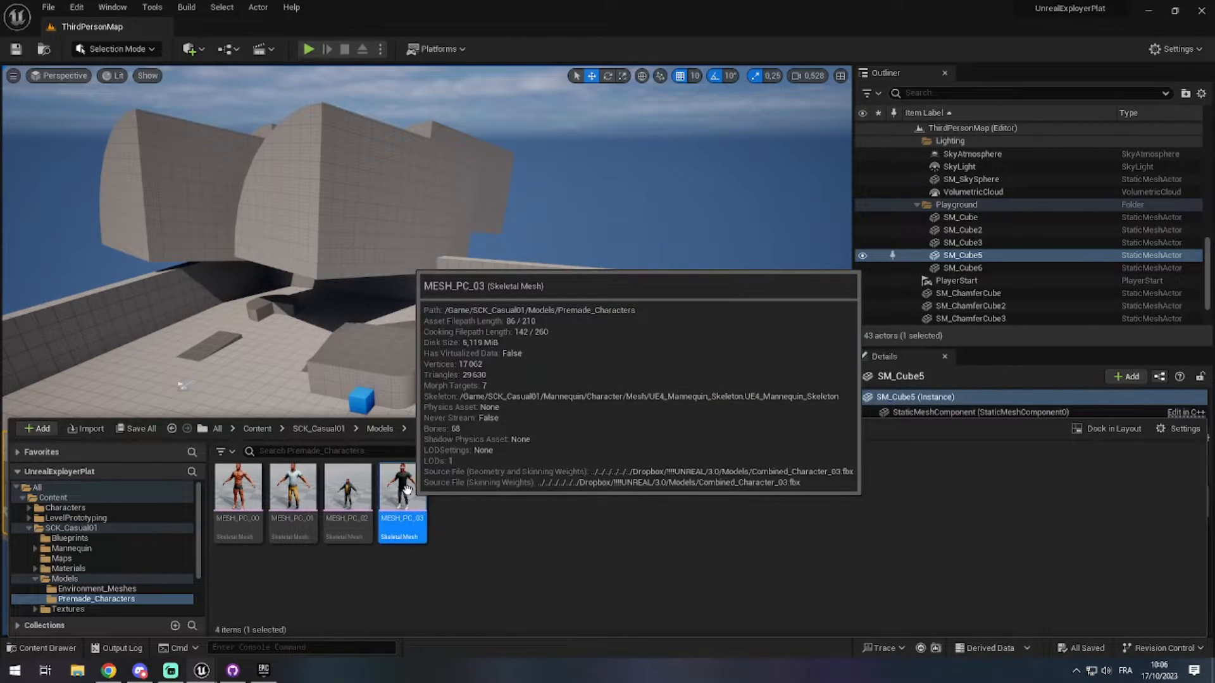
{"action": "left_click_drag", "start_coordinate": [396, 542], "coordinate": [442, 525]}
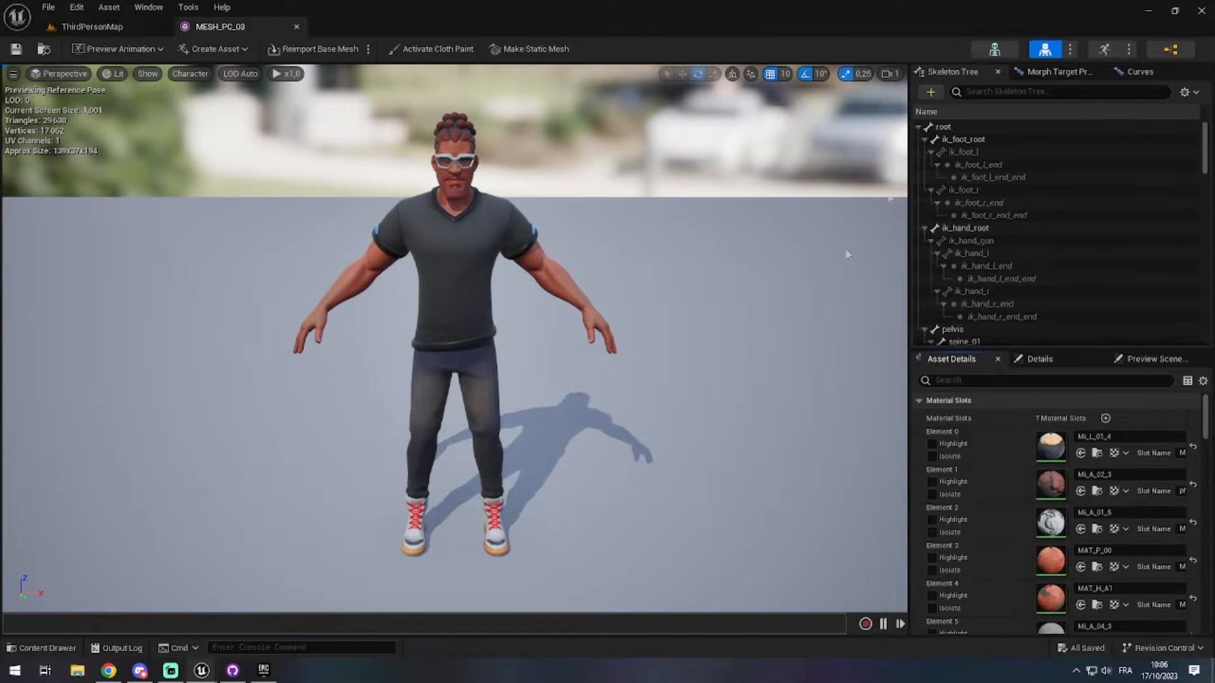
{"action": "left_click_drag", "start_coordinate": [653, 334], "coordinate": [557, 324]}
{"action": "left_click", "coordinate": [87, 27]}
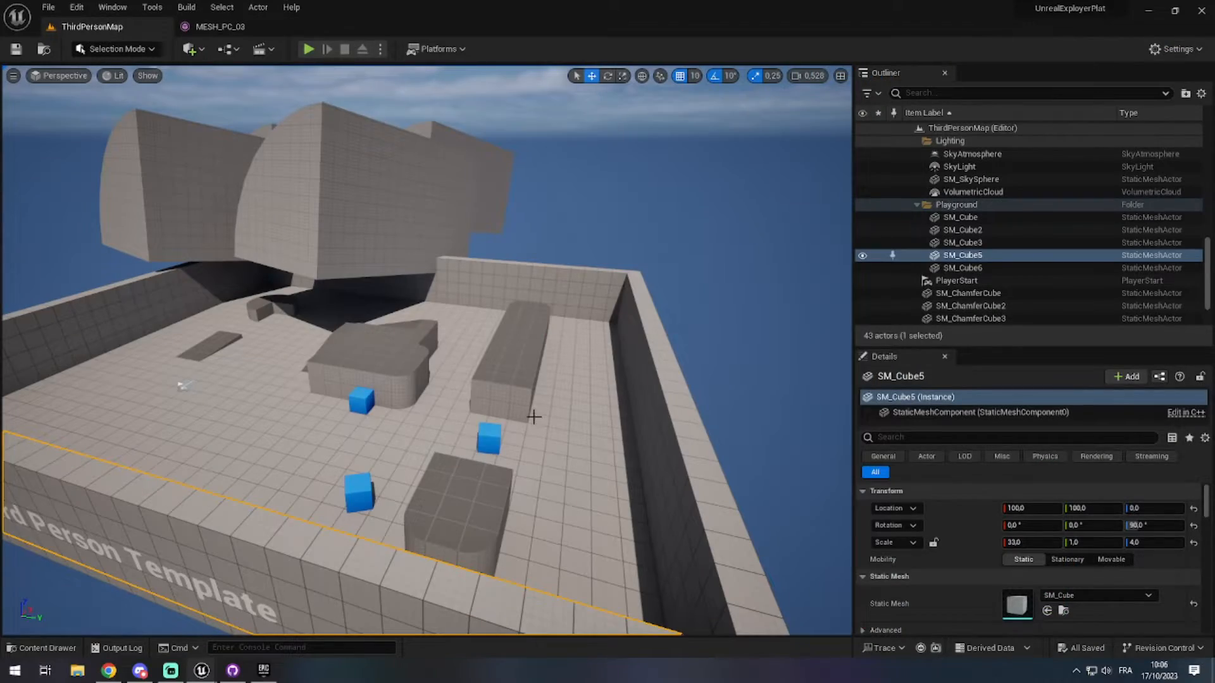
Create a new folder named Blueprints in the project's root Content folder.
{"action": "scroll", "coordinate": [534, 416], "scroll_direction": "up", "scroll_amount": 3}
{"action": "scroll", "coordinate": [427, 351], "scroll_direction": "down", "scroll_amount": 5}
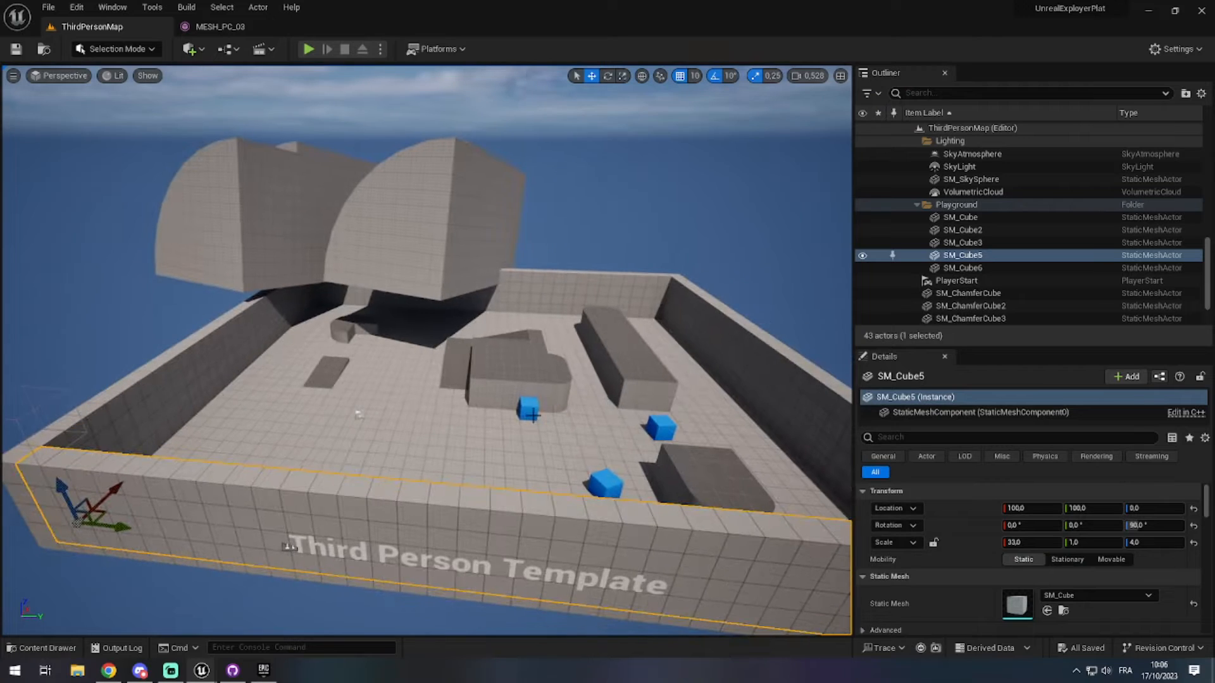
{"action": "left_click", "coordinate": [64, 647]}
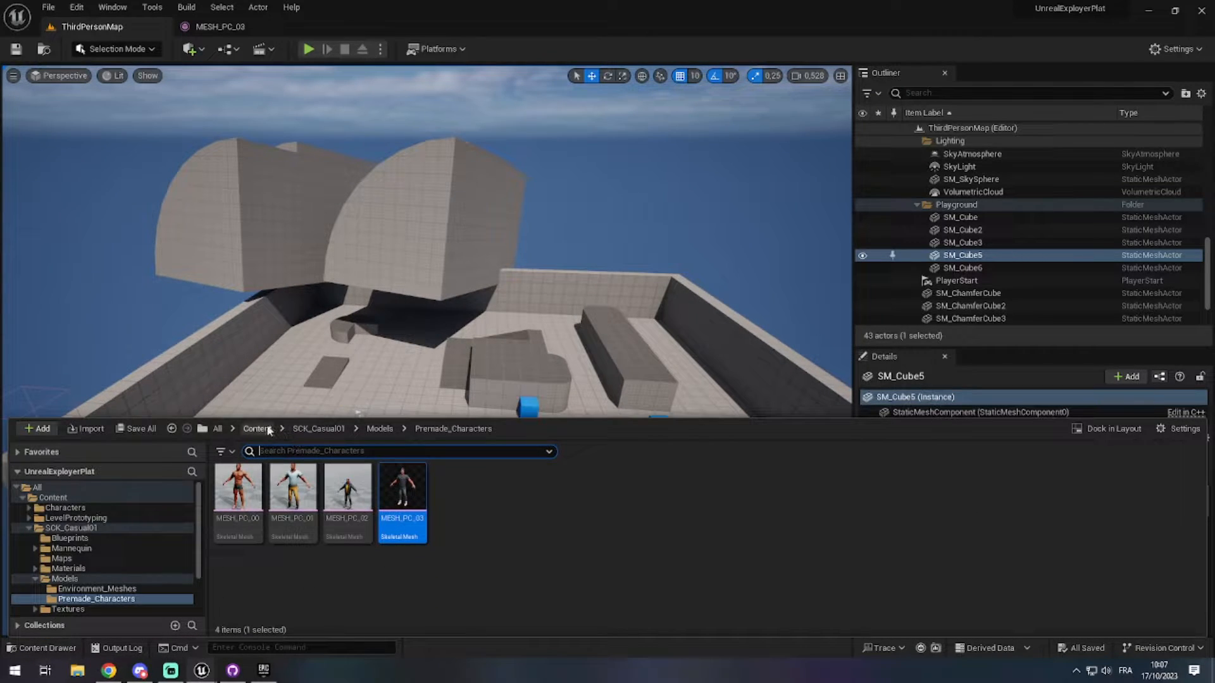
{"action": "left_click", "coordinate": [257, 429]}
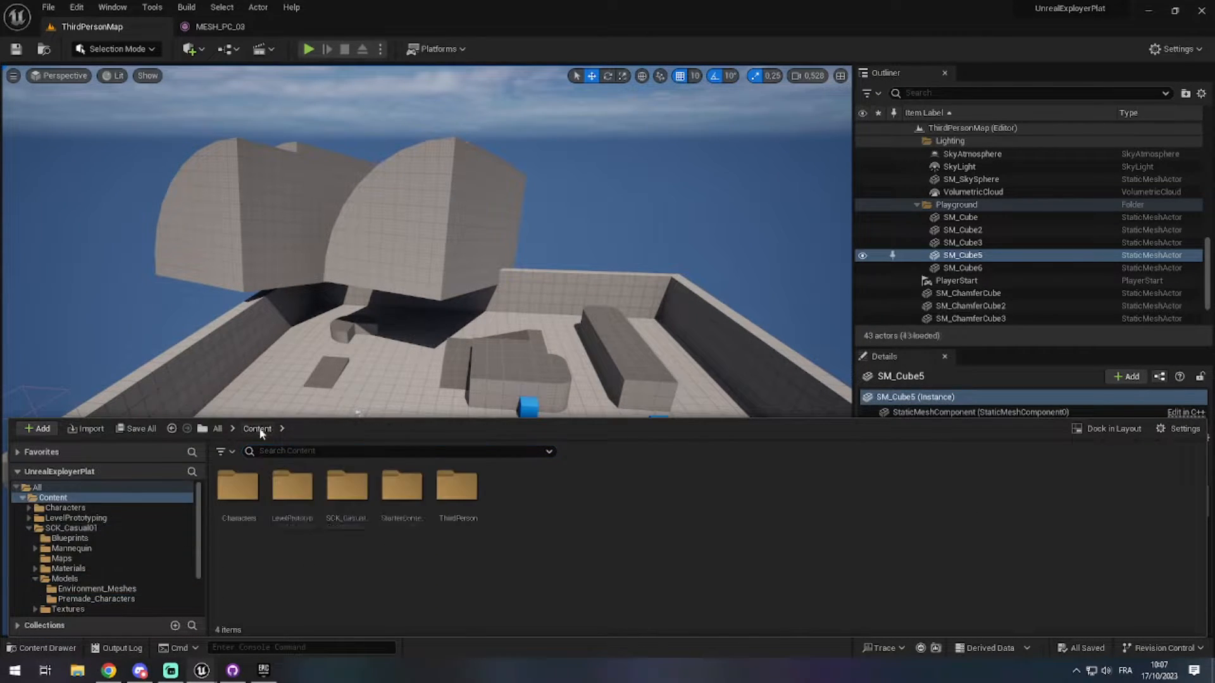
{"action": "right_click", "coordinate": [361, 571]}
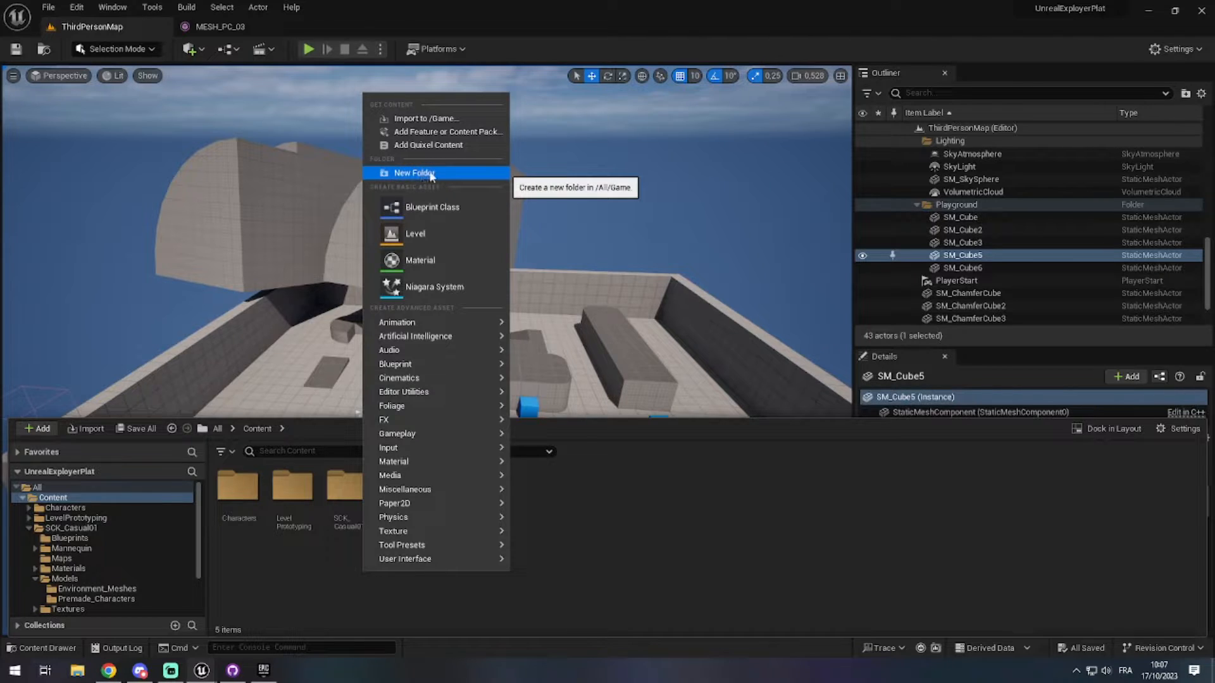
{"action": "left_click", "coordinate": [429, 172]}
{"action": "type", "text": "Blueprints"}
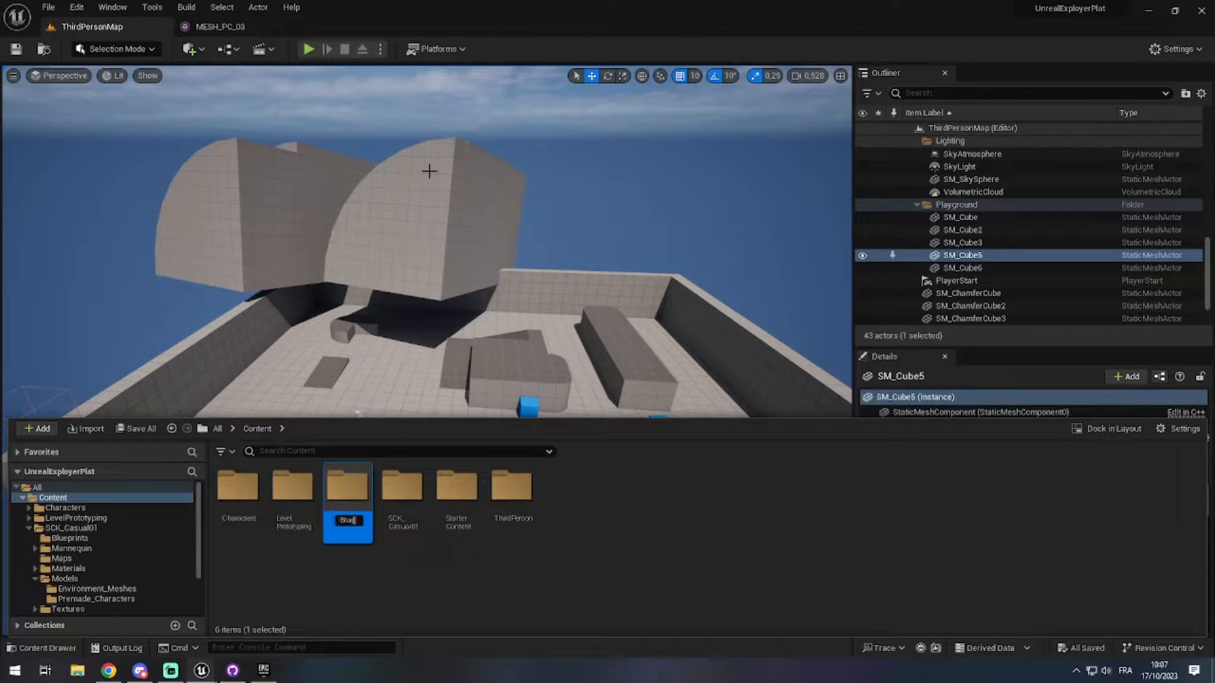
{"action": "key", "text": "Return"}
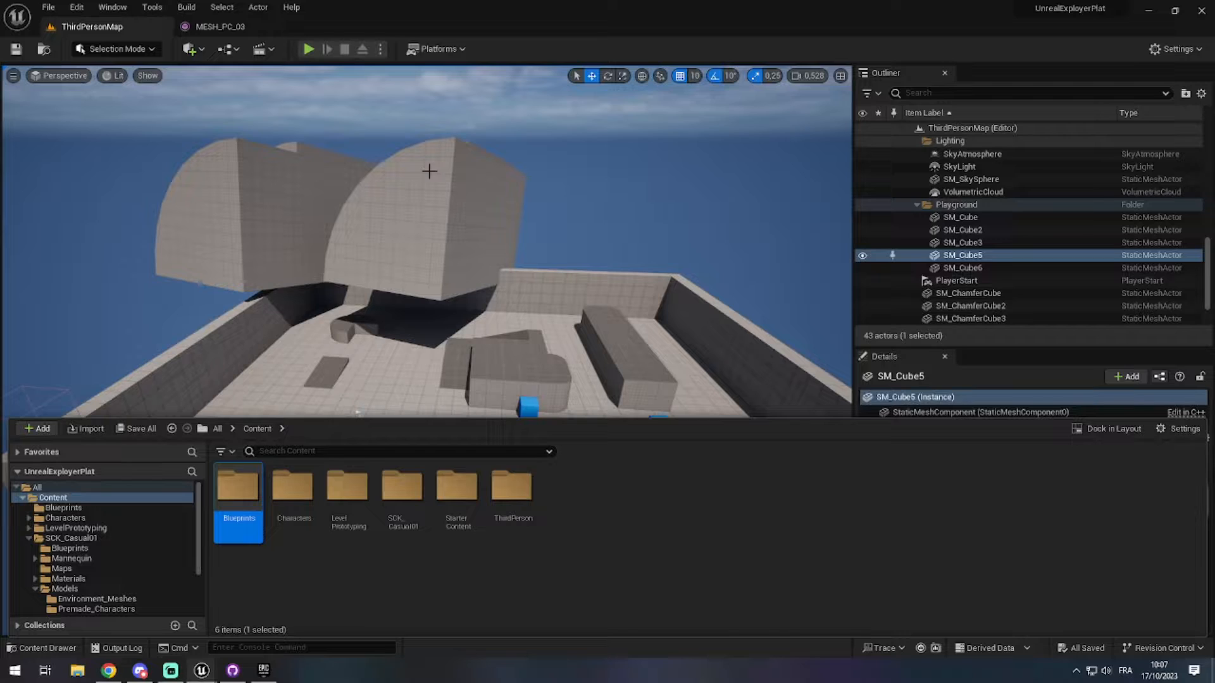
Create a new folder named Character inside the Blueprints folder.
{"action": "double_click", "coordinate": [238, 491]}
{"action": "right_click", "coordinate": [326, 495]}
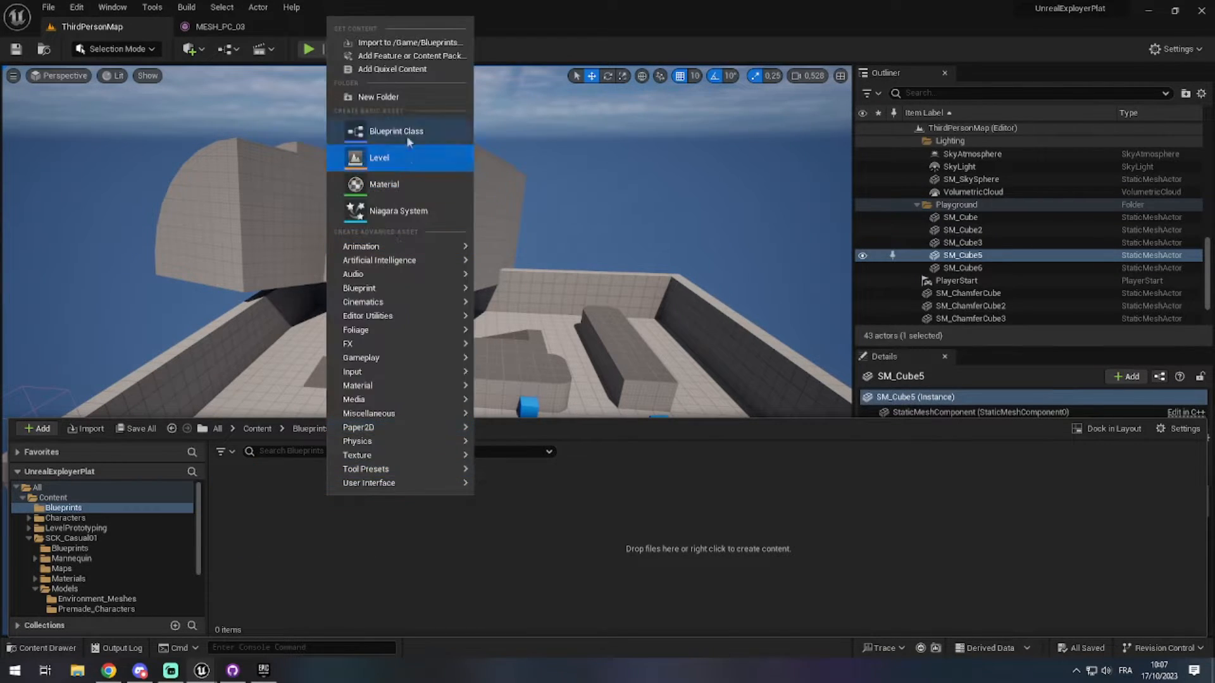
{"action": "left_click", "coordinate": [398, 94]}
{"action": "type", "text": "Character"}
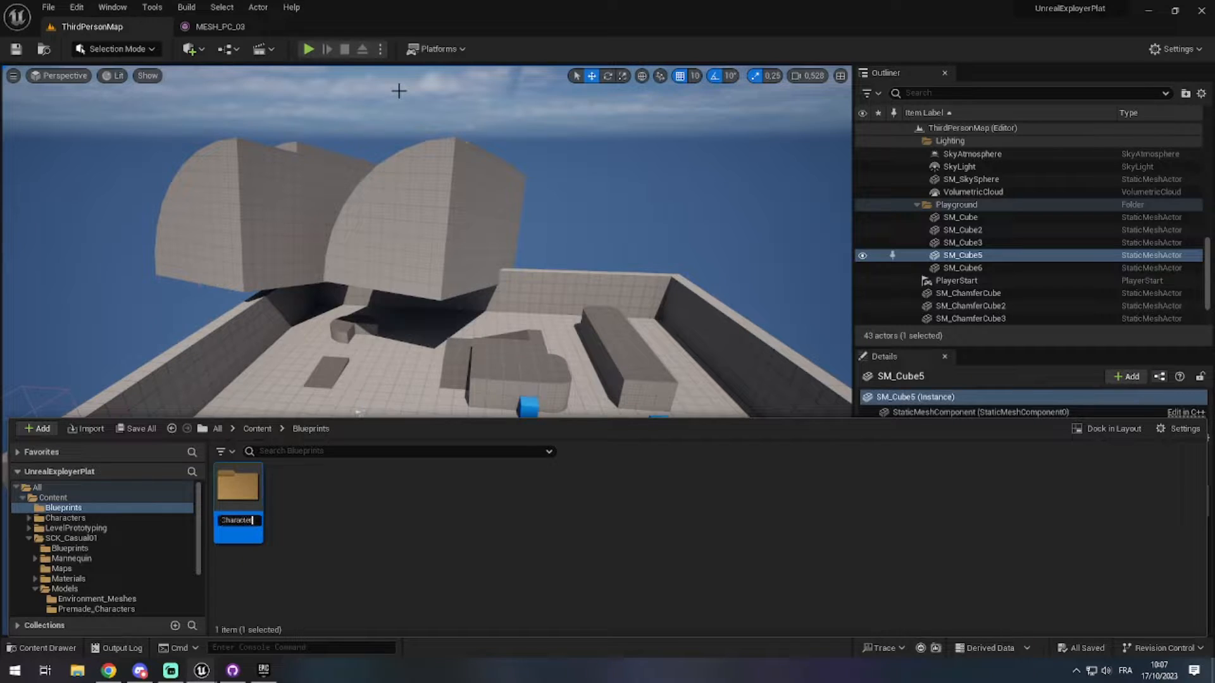
{"action": "key", "text": "Return"}
Create a Blueprint Class named BP_Player with Character as parent class in the Character folder and open it.
{"action": "right_click", "coordinate": [322, 522]}
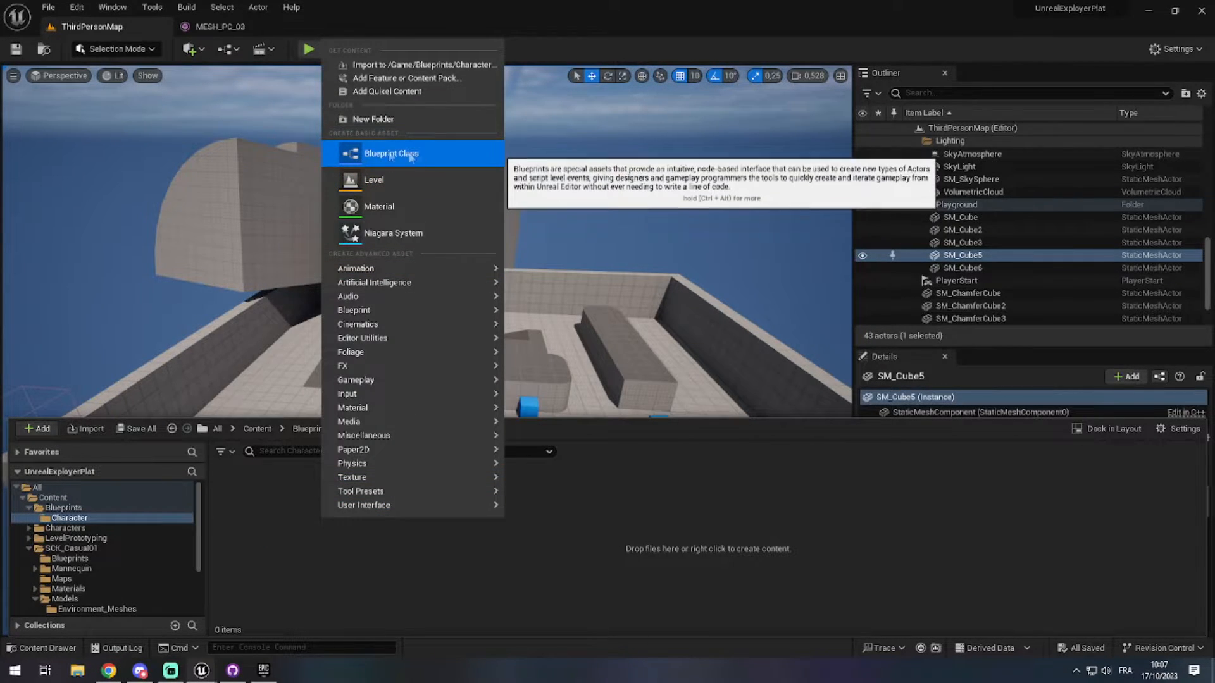
{"action": "left_click", "coordinate": [393, 154]}
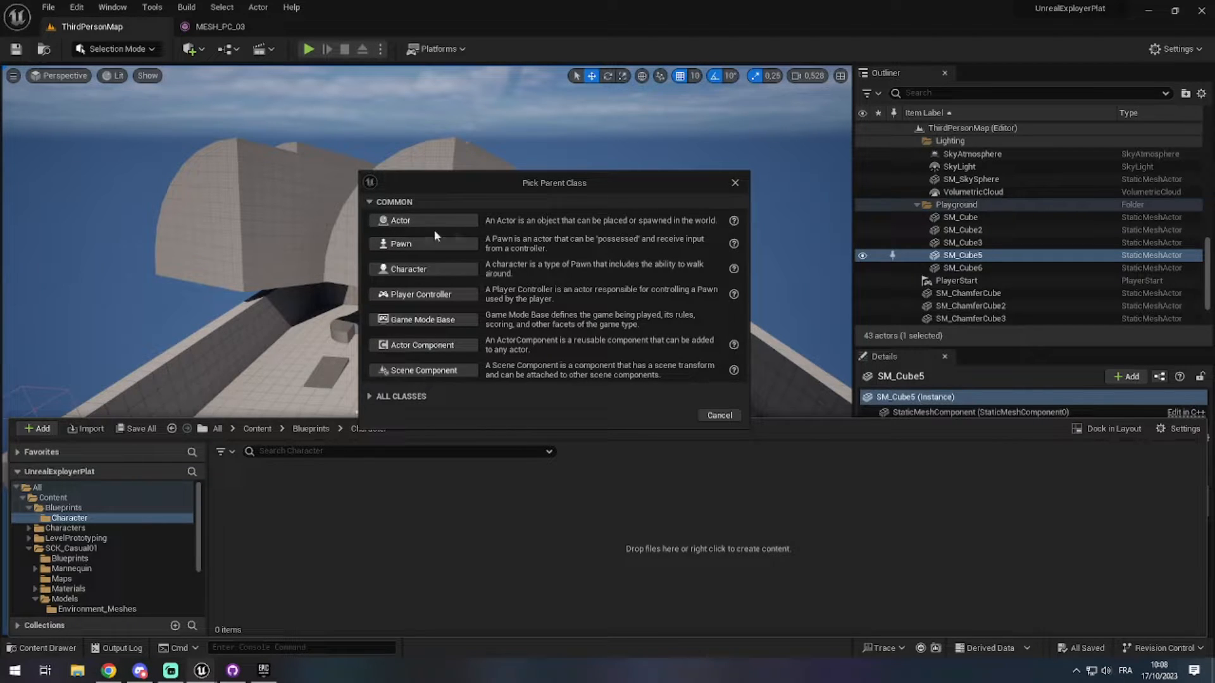
{"action": "left_click", "coordinate": [433, 268]}
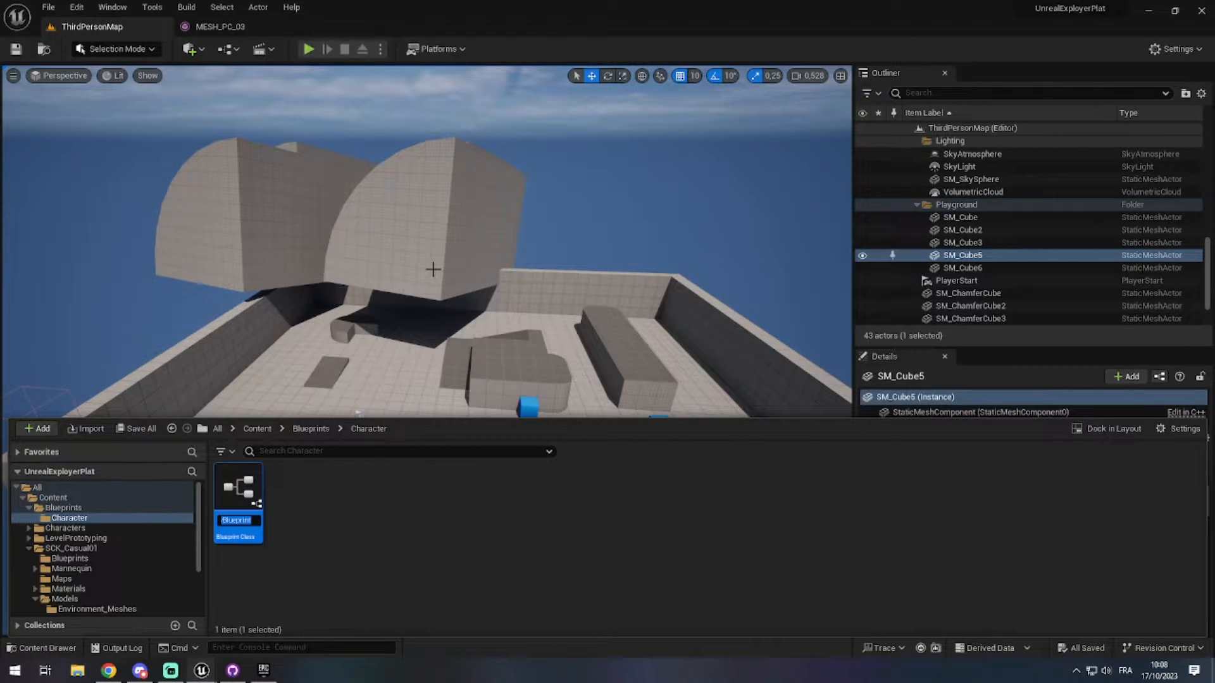
{"action": "type", "text": "BP_Player"}
{"action": "key", "text": "Return"}
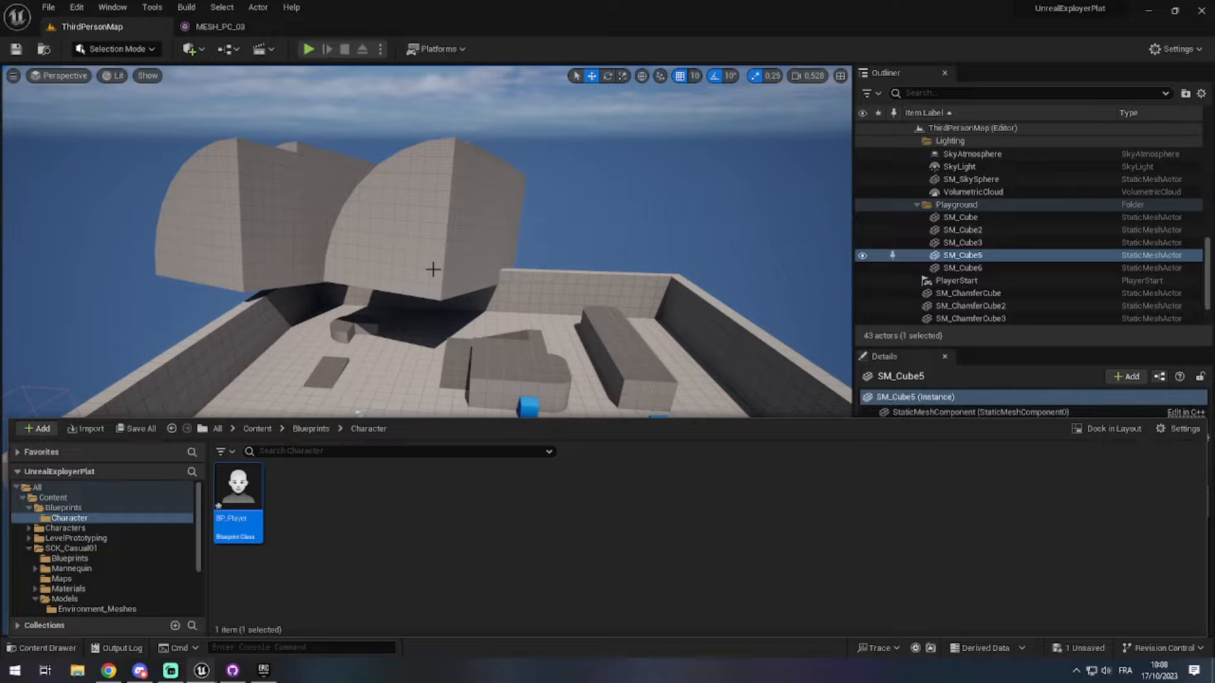
{"action": "key", "text": "Return"}
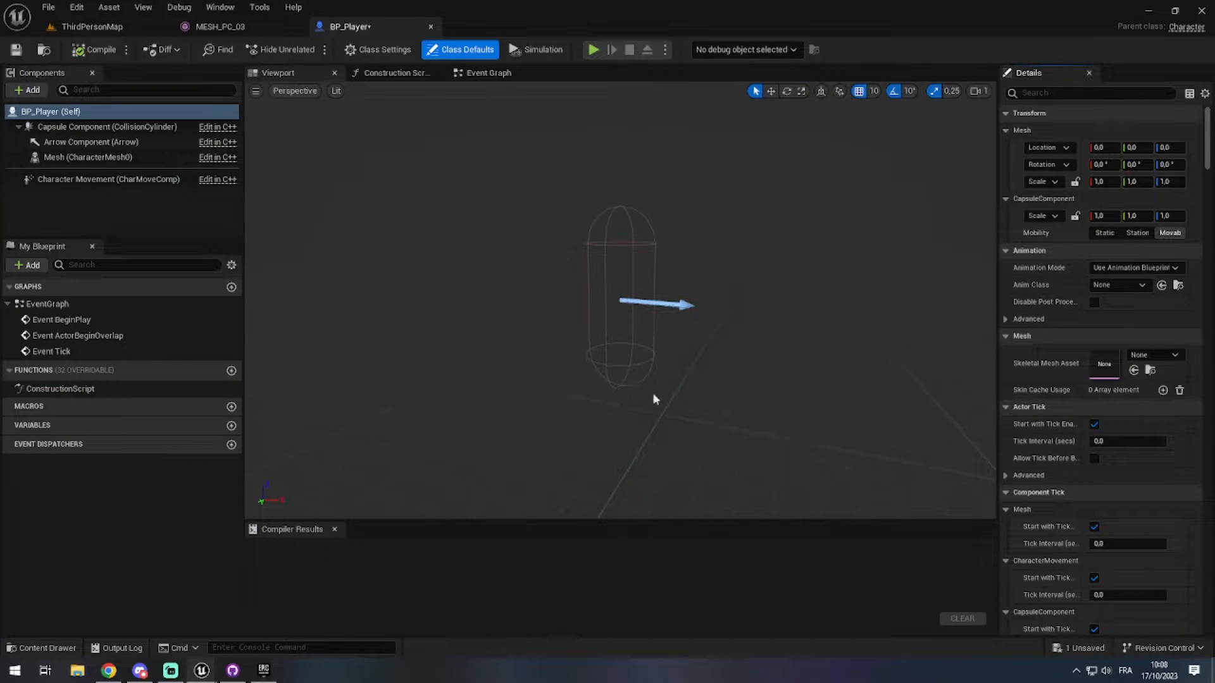
Examine the capsule, arrow, mesh and Character Movement components of BP_Player, including the walking and jumping settings.
{"action": "left_click_drag", "start_coordinate": [998, 359], "coordinate": [971, 360]}
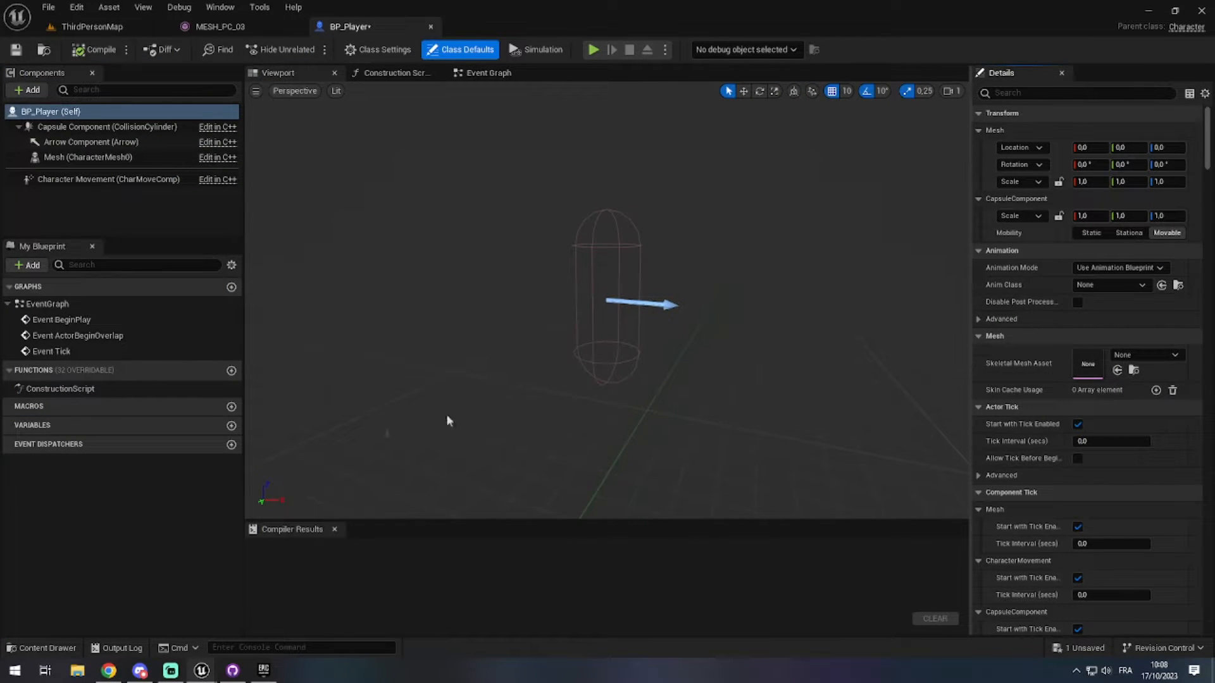
{"action": "left_click_drag", "start_coordinate": [246, 420], "coordinate": [241, 405]}
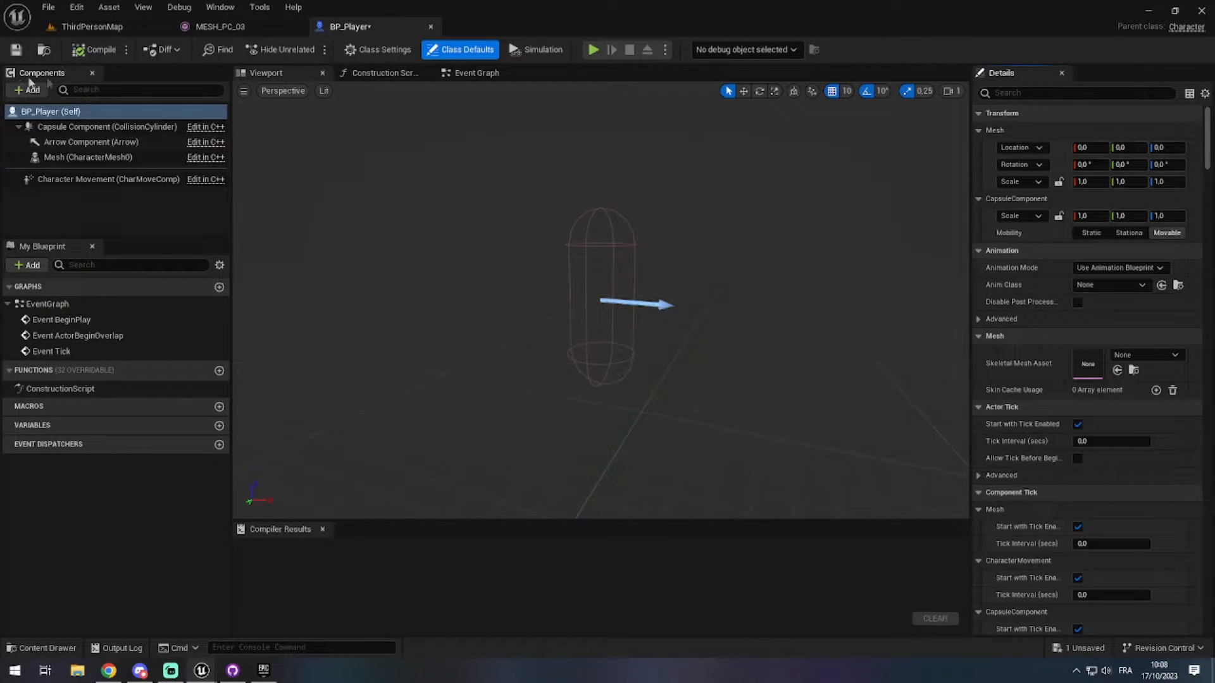
{"action": "left_click", "coordinate": [89, 128]}
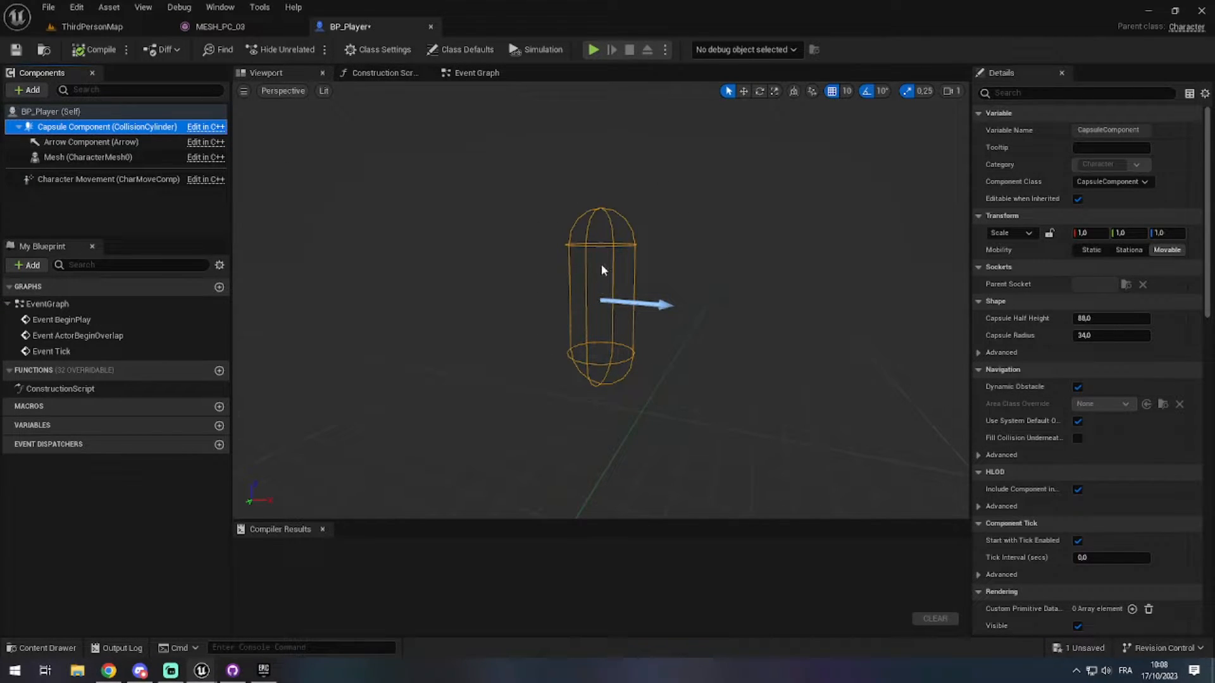
{"action": "left_click", "coordinate": [124, 143]}
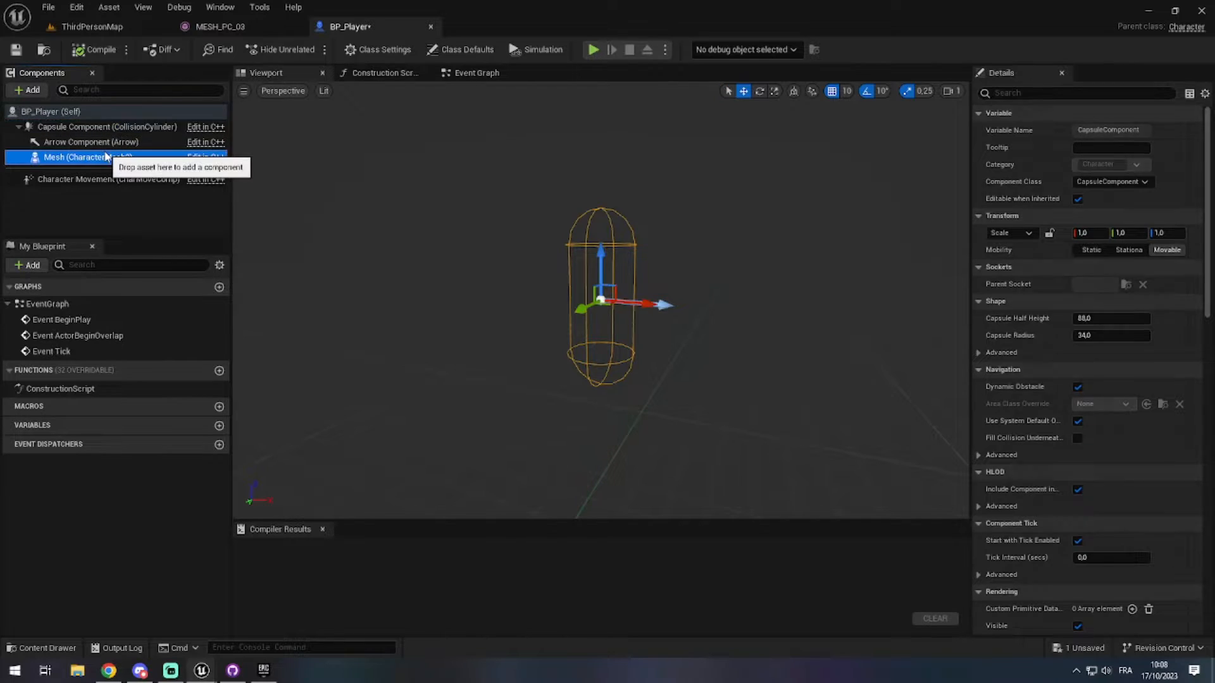
{"action": "right_click_drag", "start_coordinate": [522, 366], "coordinate": [459, 399]}
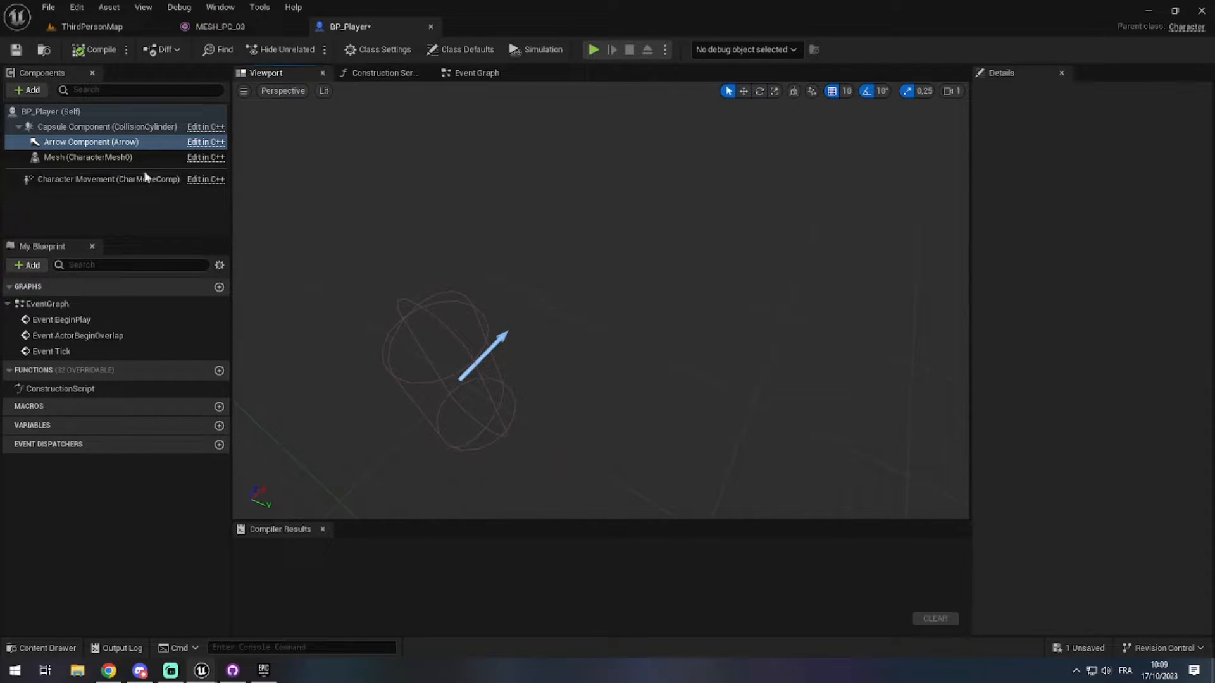
{"action": "left_click", "coordinate": [89, 157]}
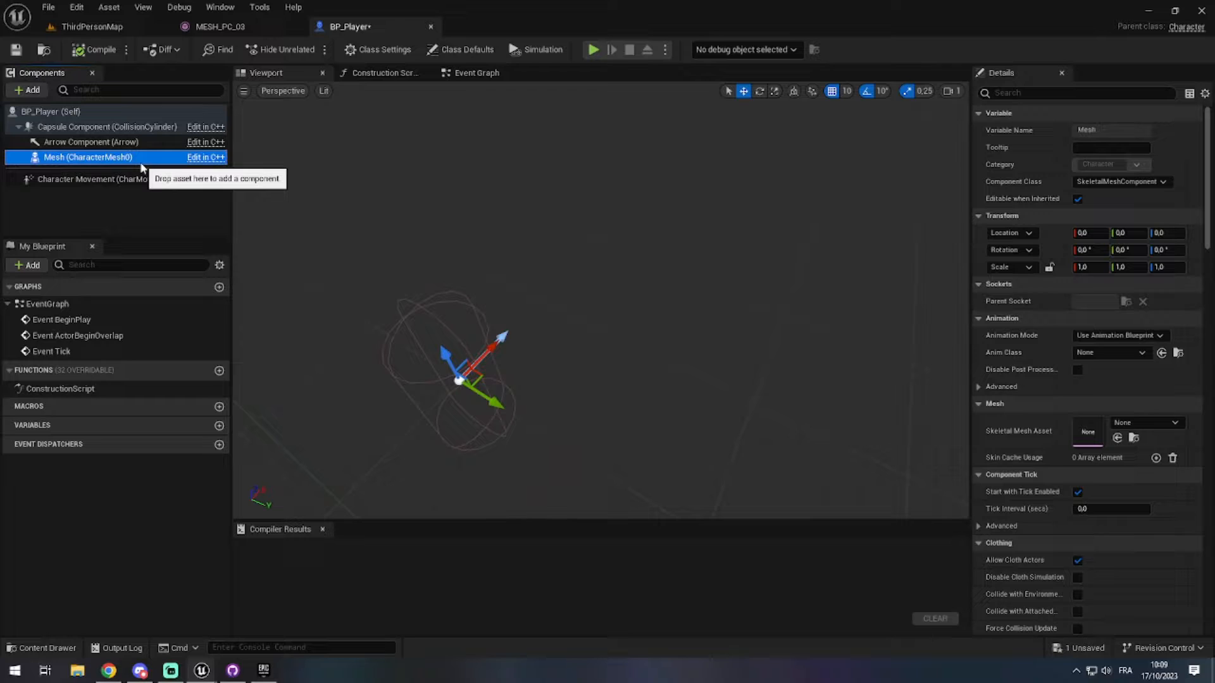
{"action": "left_click", "coordinate": [126, 180]}
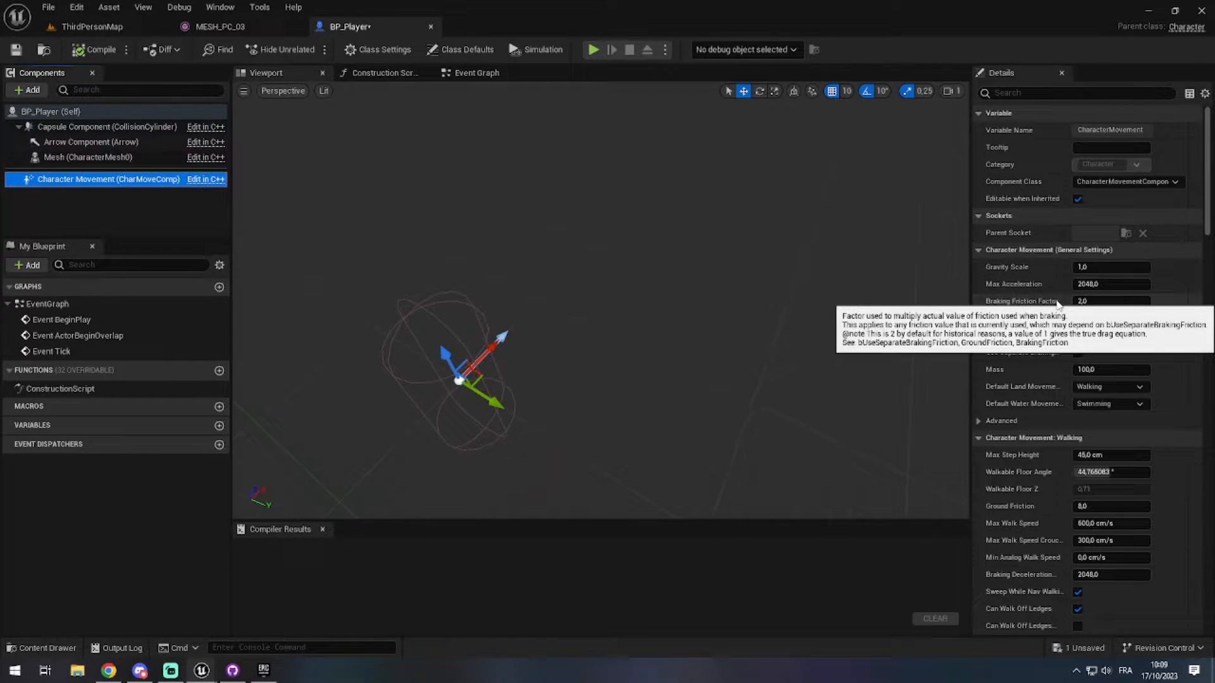
{"action": "scroll", "coordinate": [1142, 415], "scroll_direction": "down", "scroll_amount": 5}
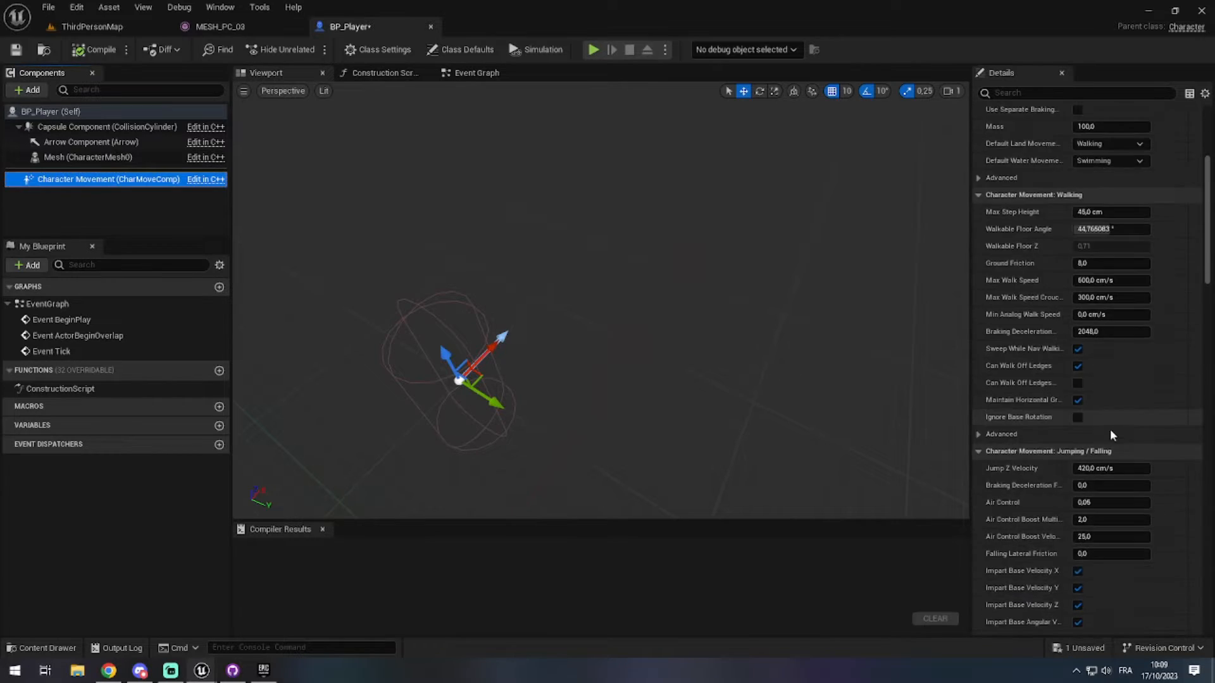
{"action": "scroll", "coordinate": [1112, 436], "scroll_direction": "down", "scroll_amount": 1}
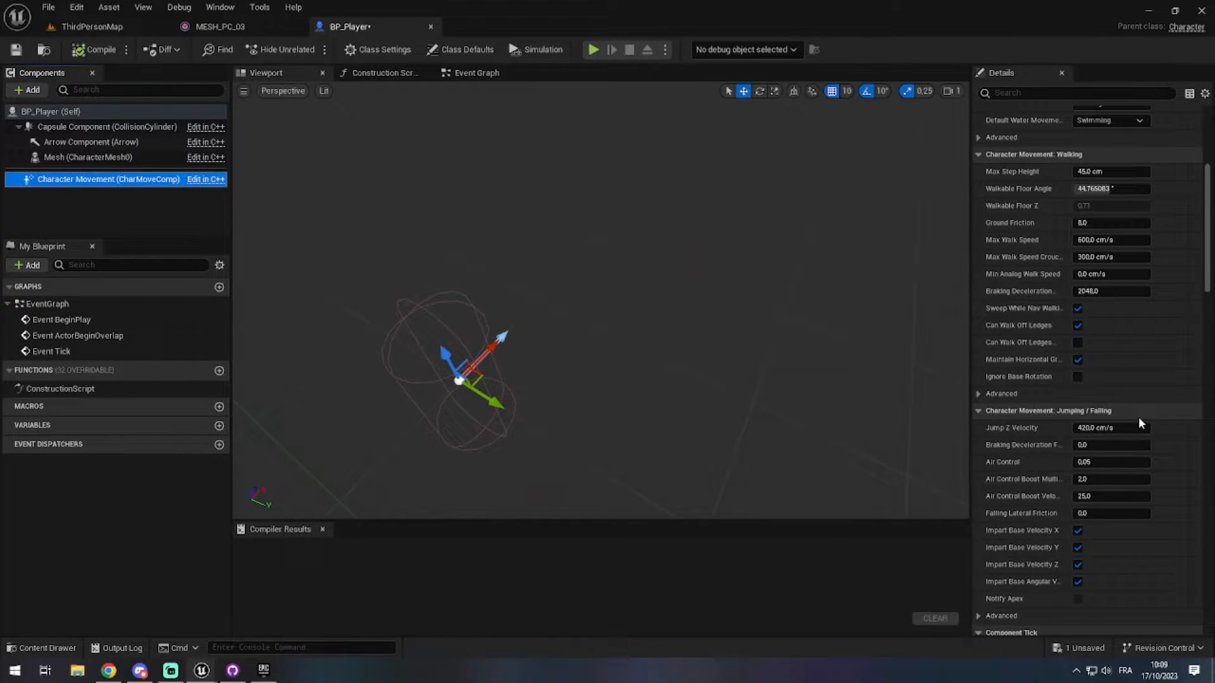
{"action": "scroll", "coordinate": [1144, 415], "scroll_direction": "down", "scroll_amount": 3}
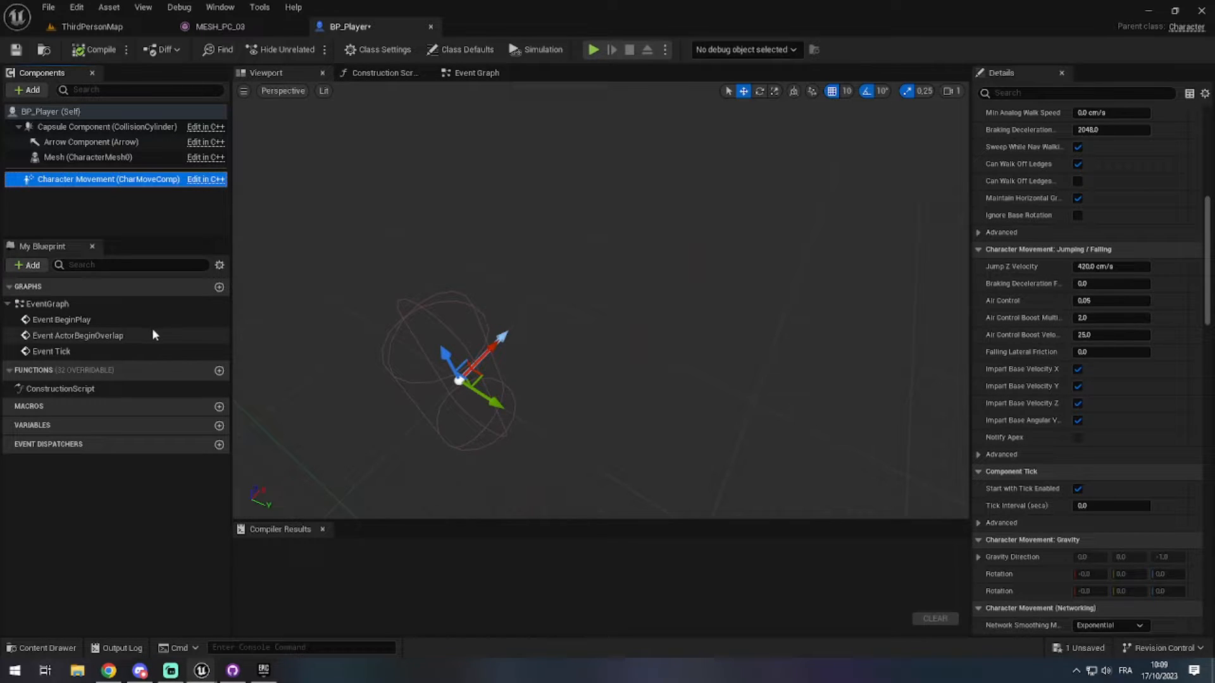
Show the default event nodes in BP_Player's Event Graph and compile the blueprint.
{"action": "left_click", "coordinate": [492, 70]}
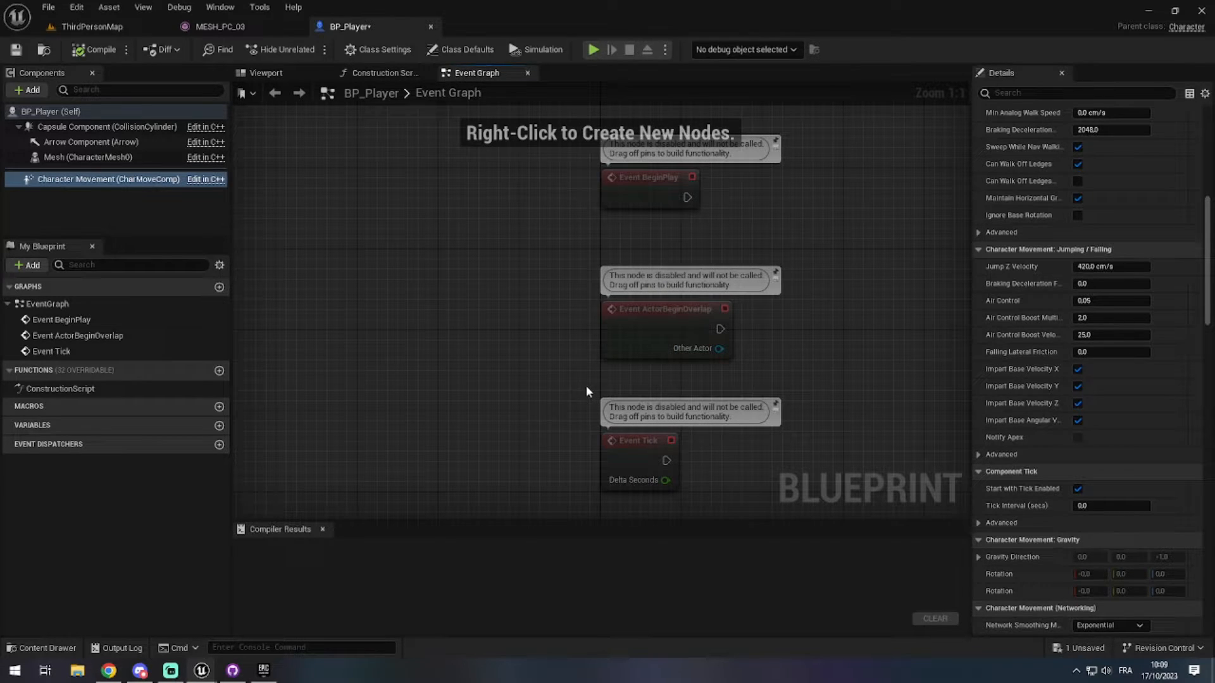
{"action": "scroll", "coordinate": [538, 348], "scroll_direction": "down", "scroll_amount": 8}
{"action": "scroll", "coordinate": [446, 381], "scroll_direction": "up", "scroll_amount": 5}
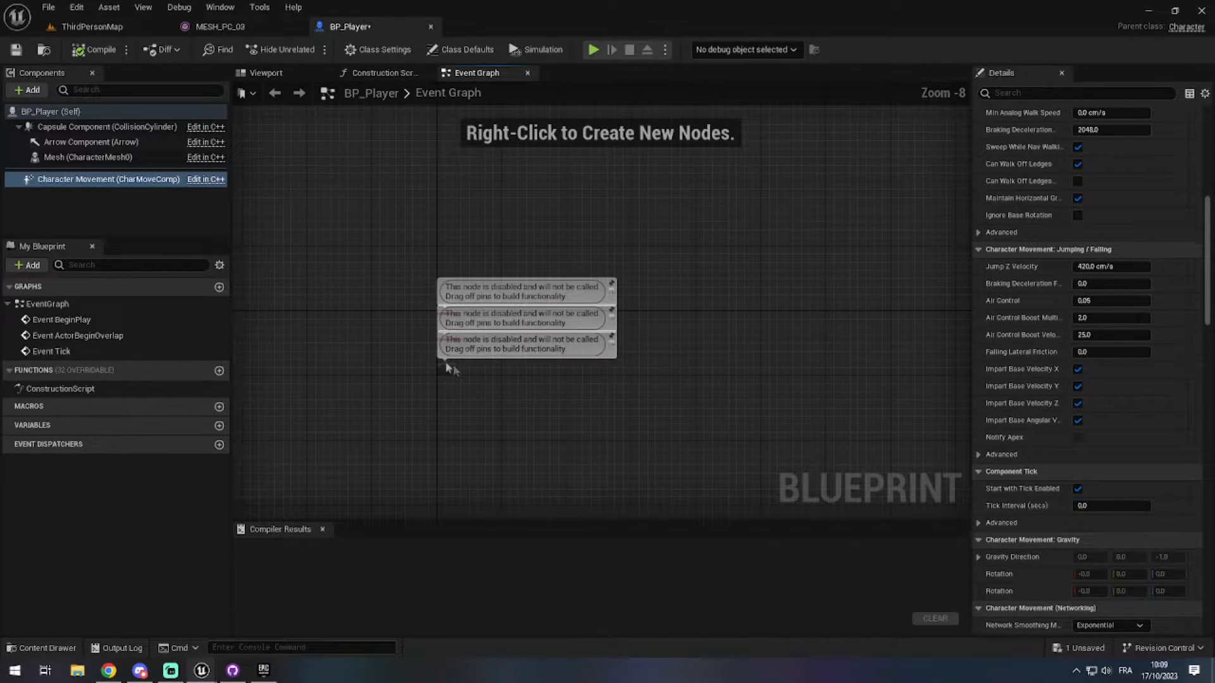
{"action": "right_click_drag", "start_coordinate": [744, 366], "coordinate": [724, 452]}
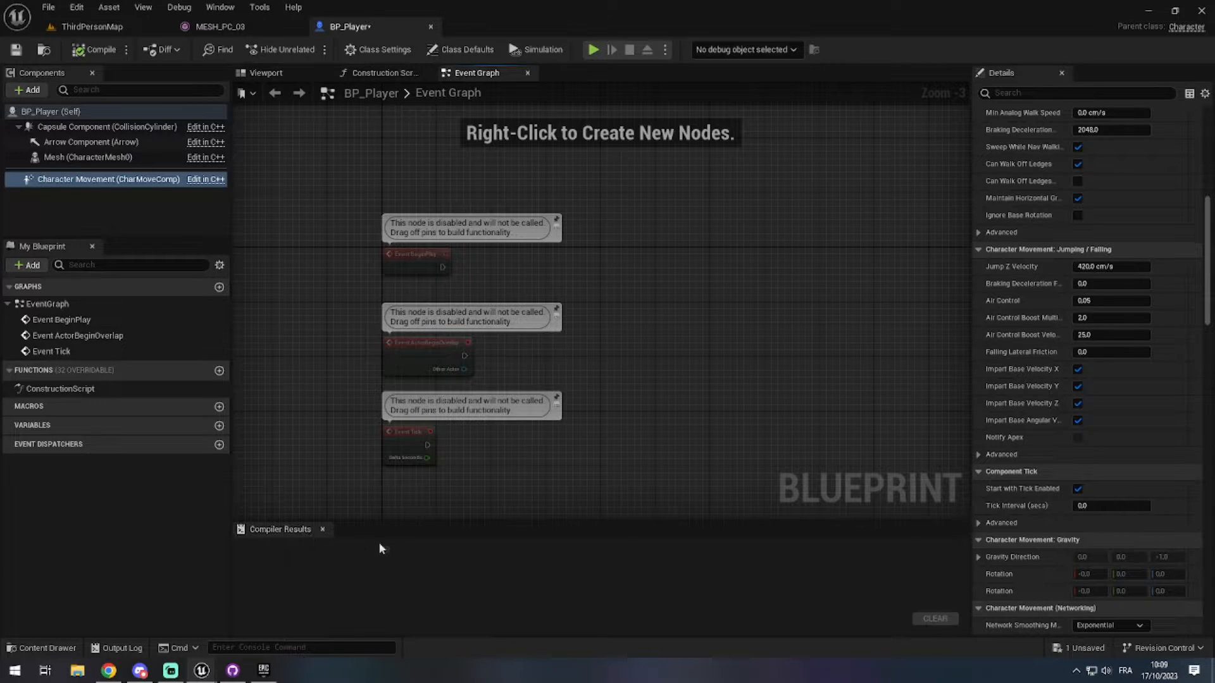
{"action": "left_click", "coordinate": [93, 51]}
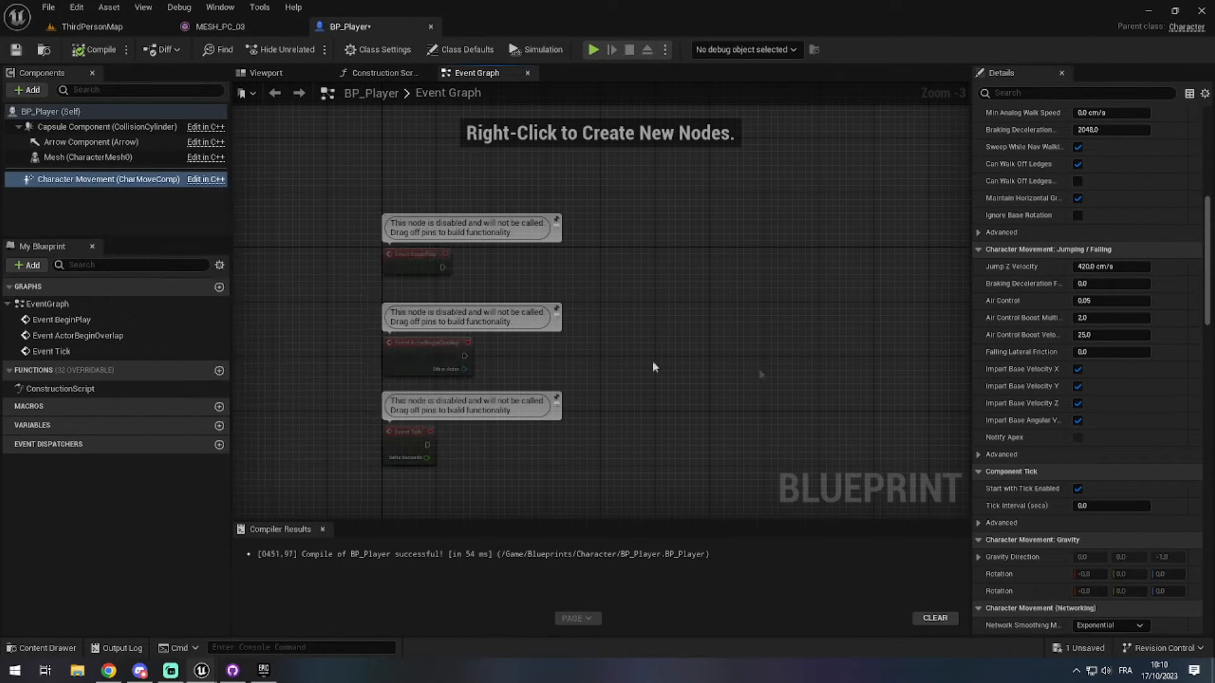
Review the details of the Character Movement, Mesh and Arrow components and of the Event BeginPlay node.
{"action": "scroll", "coordinate": [1031, 144], "scroll_direction": "up", "scroll_amount": 5}
{"action": "scroll", "coordinate": [1009, 283], "scroll_direction": "up", "scroll_amount": 4}
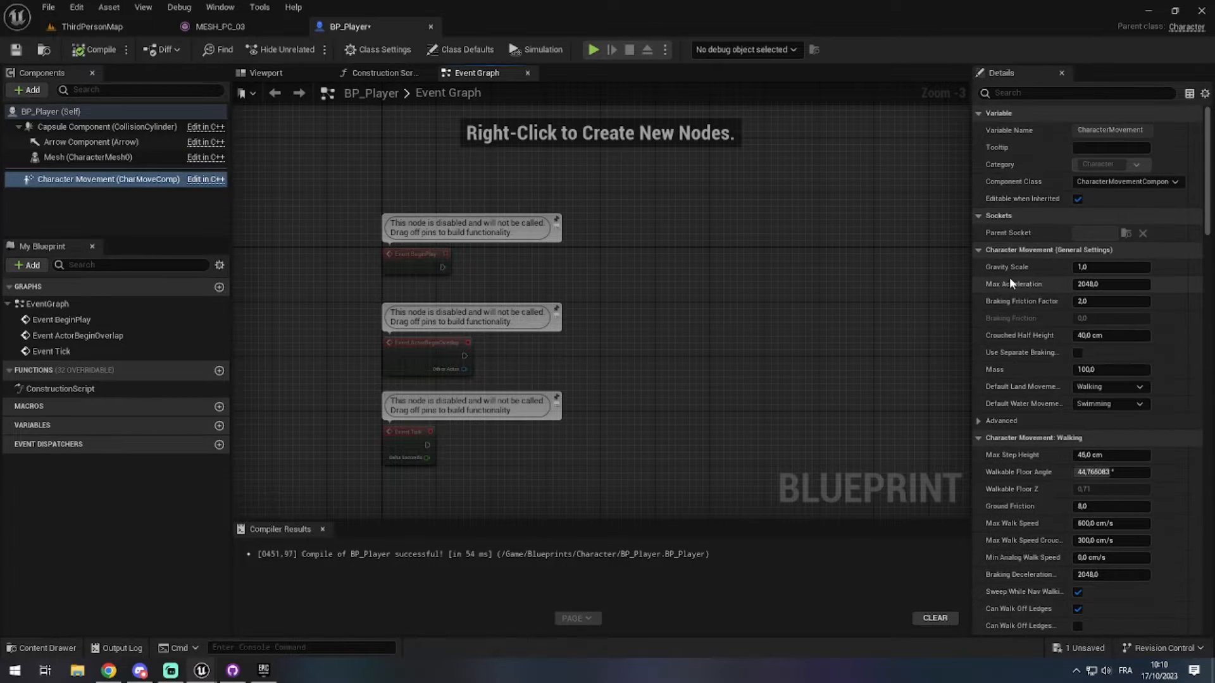
{"action": "left_click", "coordinate": [125, 158]}
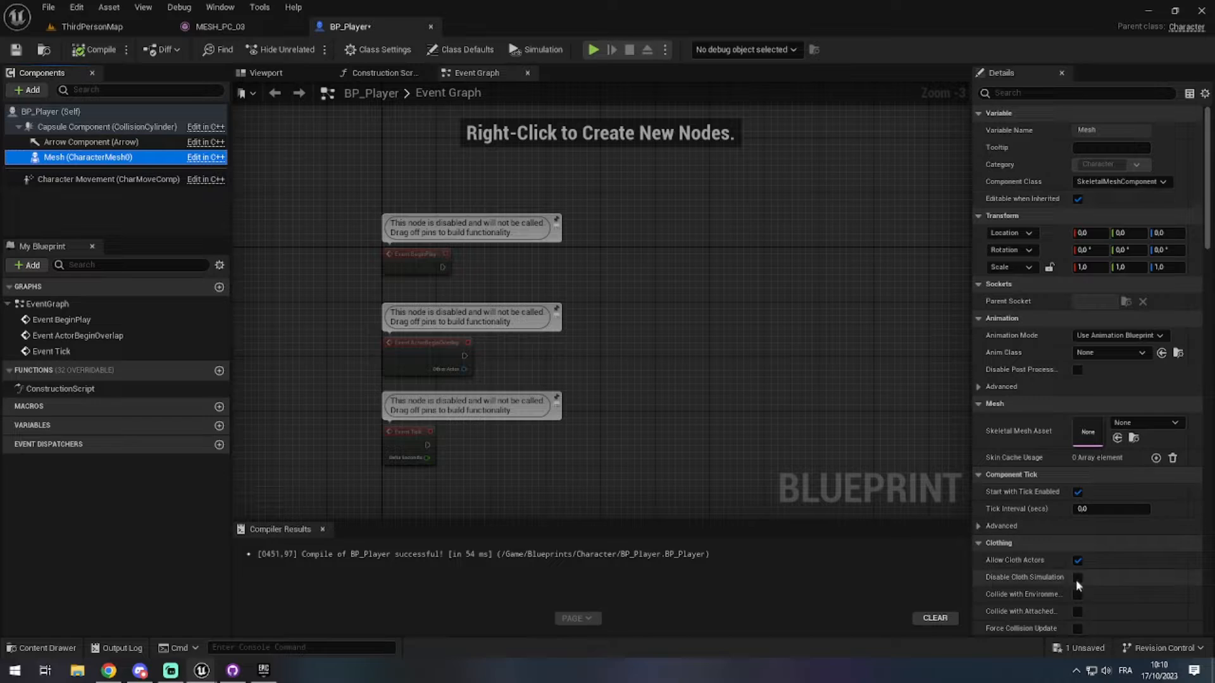
{"action": "left_click", "coordinate": [92, 142]}
{"action": "left_click", "coordinate": [394, 252]}
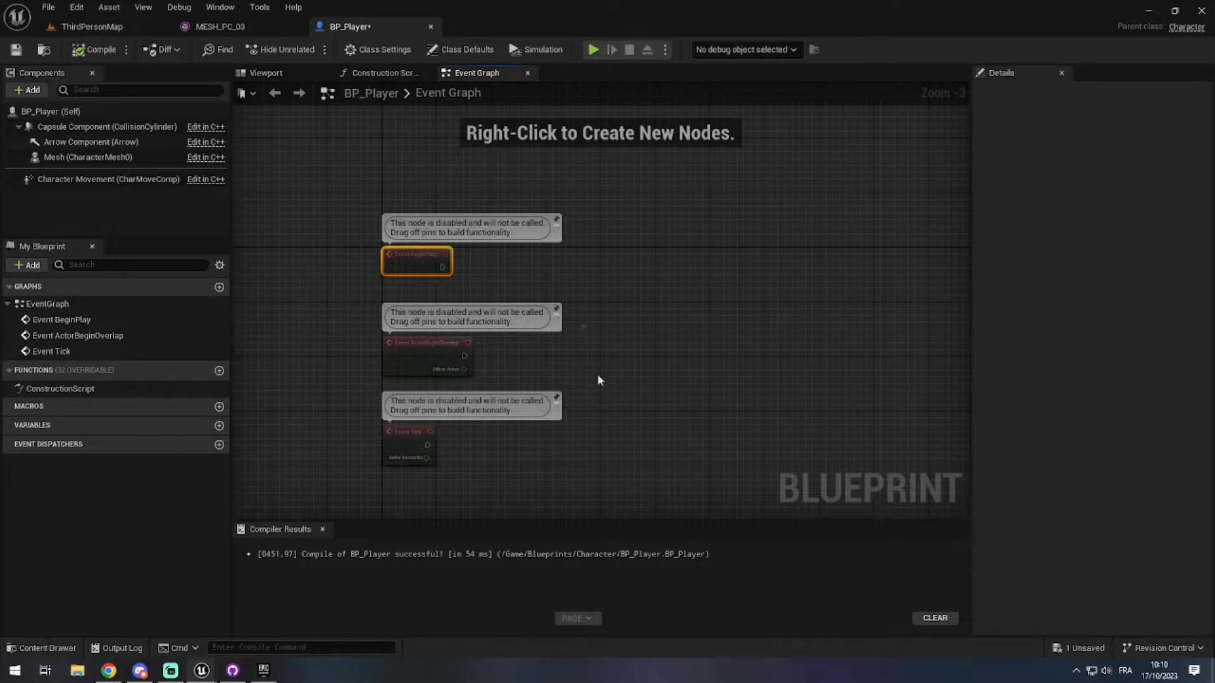
Select the Mesh component in the blueprint's viewport and browse the project content to SCK_Casual01/Models/Premade_Characters.
{"action": "left_click", "coordinate": [291, 71]}
{"action": "left_click", "coordinate": [120, 158]}
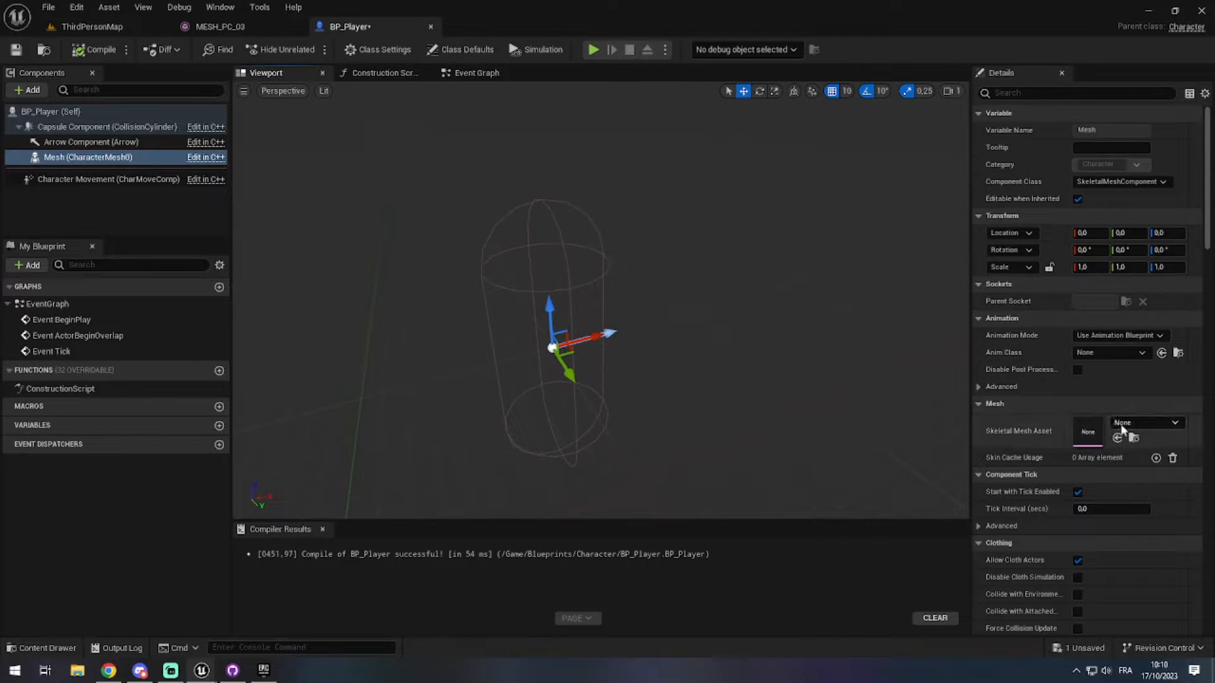
{"action": "left_click", "coordinate": [1142, 423]}
{"action": "left_click", "coordinate": [671, 366]}
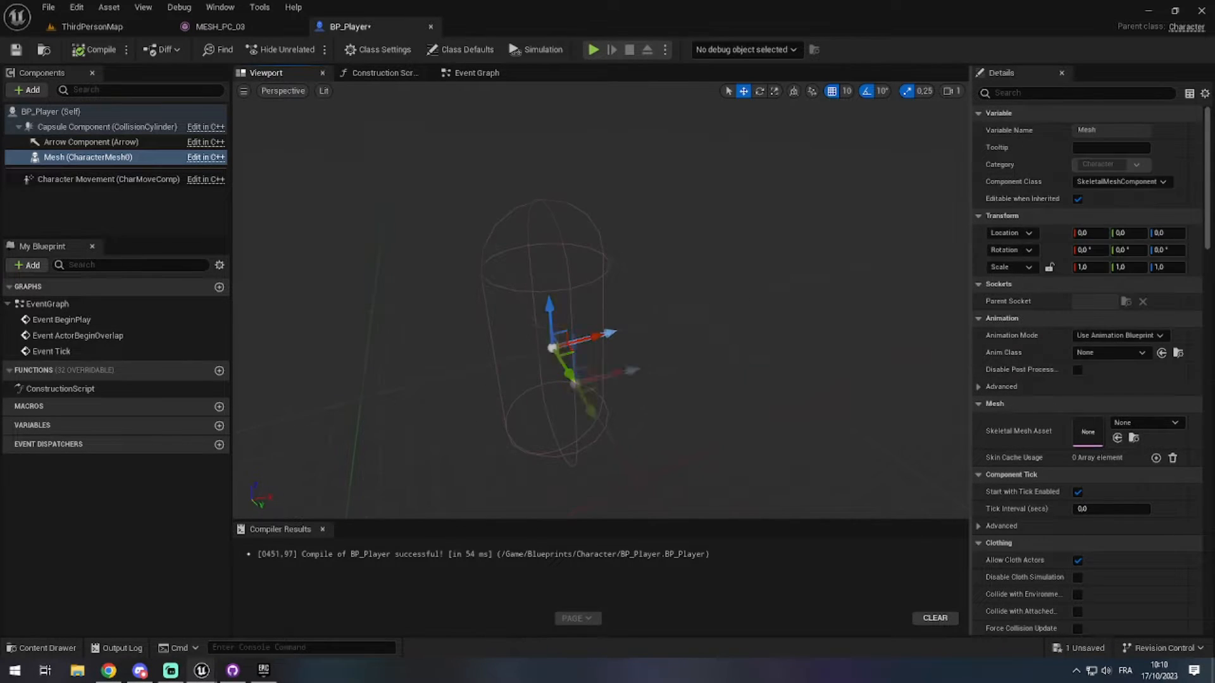
{"action": "key", "text": "ctrl+space"}
{"action": "left_click", "coordinate": [257, 428]}
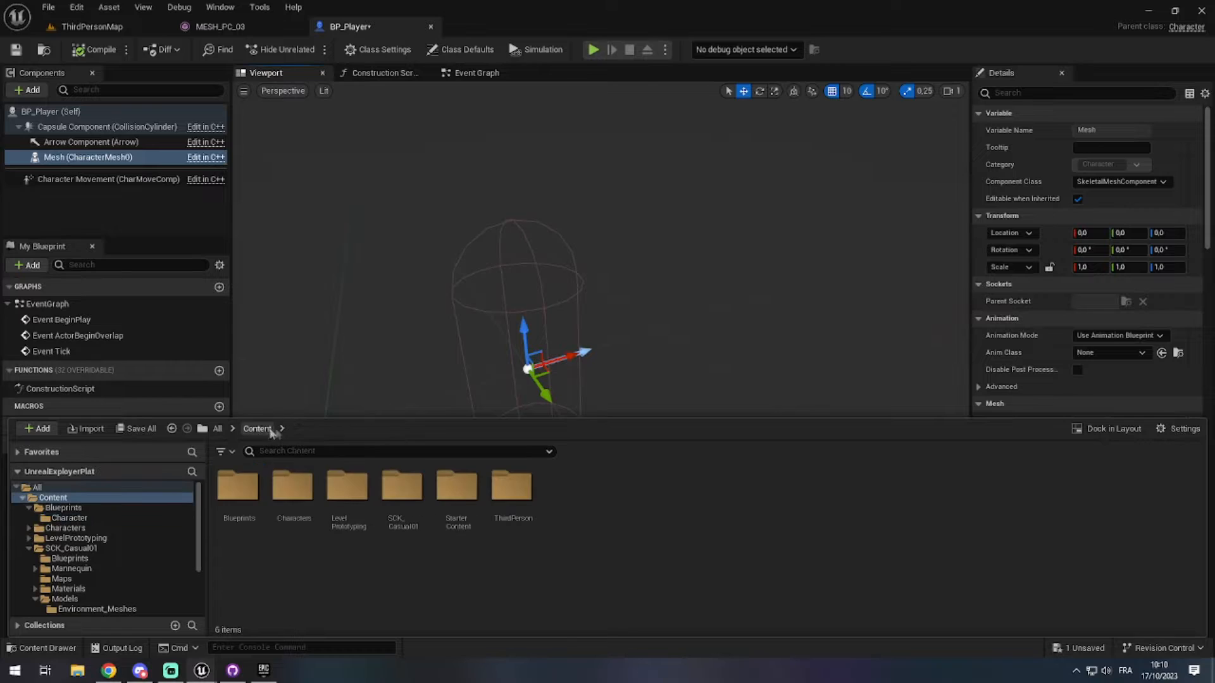
{"action": "double_click", "coordinate": [402, 531]}
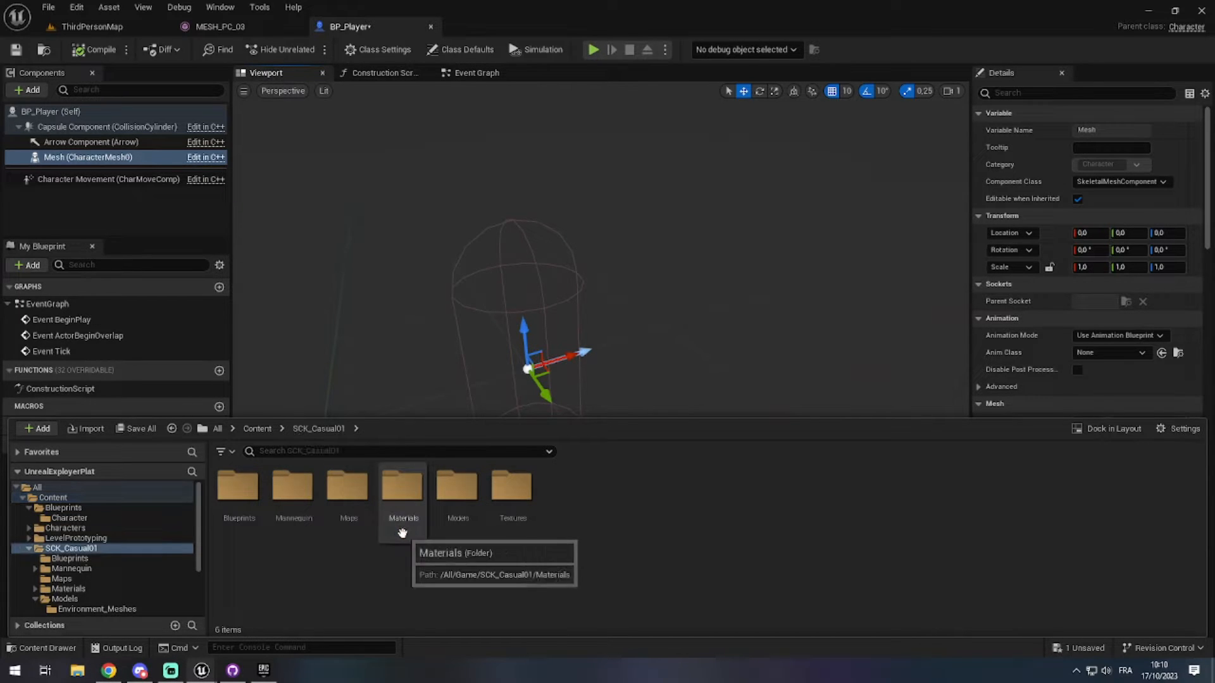
{"action": "double_click", "coordinate": [451, 528]}
{"action": "double_click", "coordinate": [293, 494]}
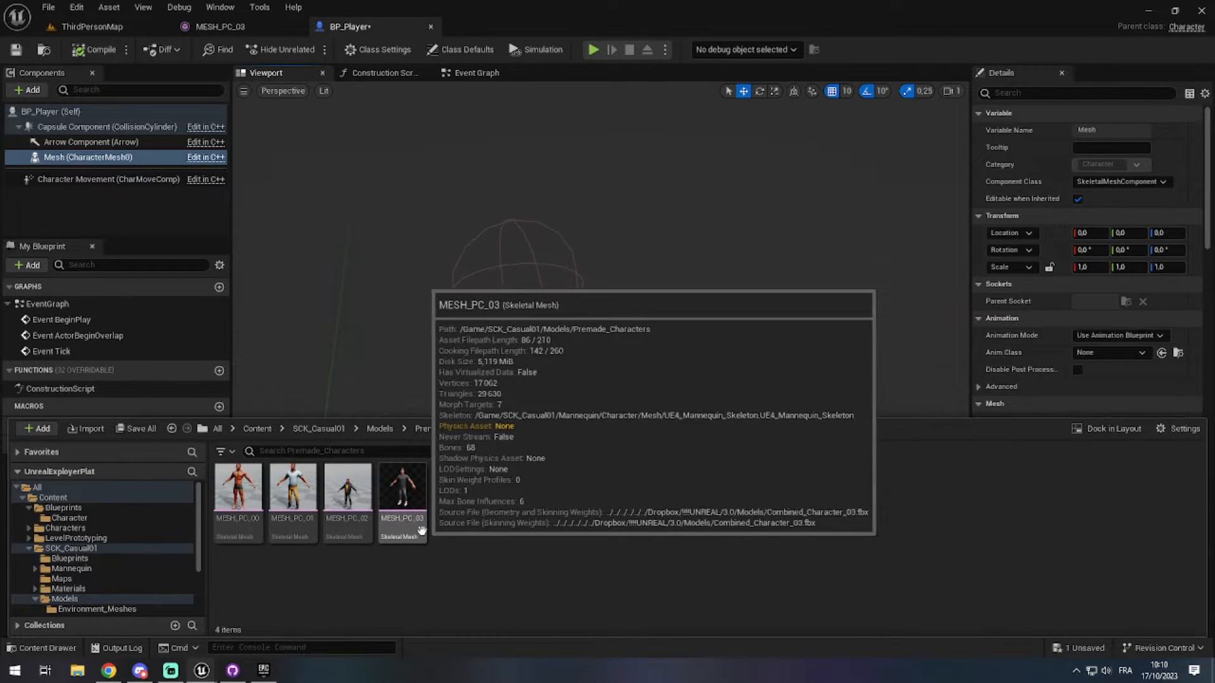
Assign MESH_PC_03 as the Mesh component's Skeletal Mesh Asset.
{"action": "scroll", "coordinate": [1007, 329], "scroll_direction": "down", "scroll_amount": 5}
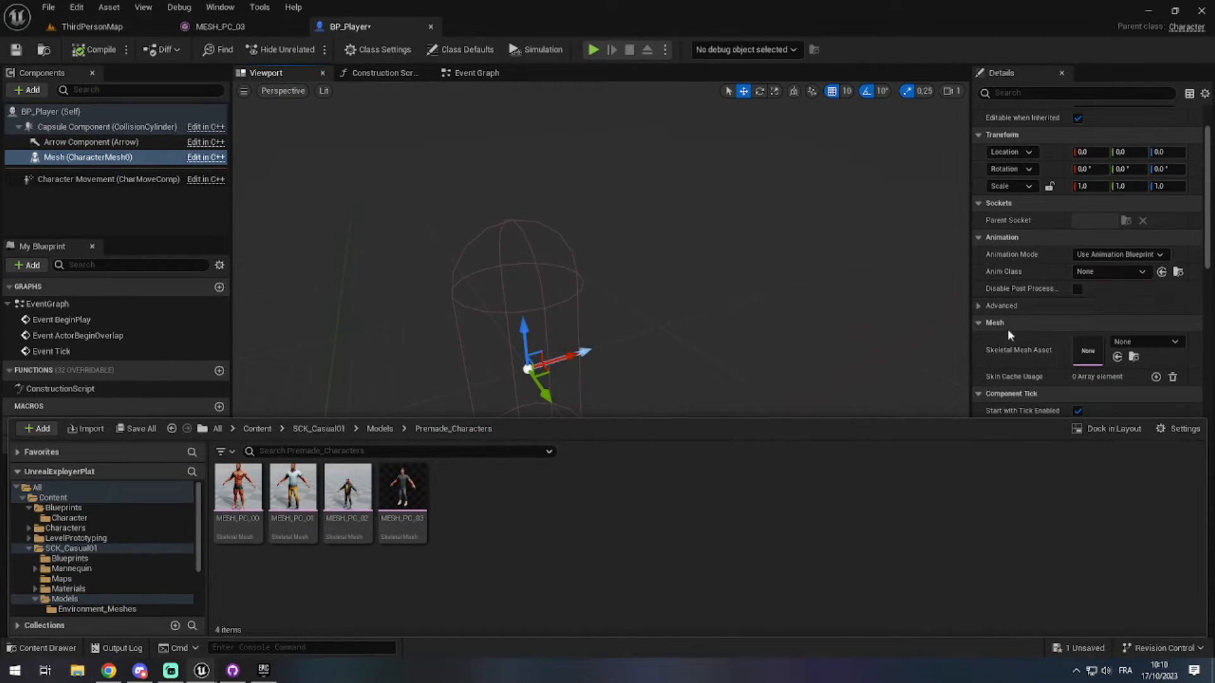
{"action": "left_click_drag", "start_coordinate": [402, 496], "coordinate": [457, 530]}
{"action": "key", "text": "Escape"}
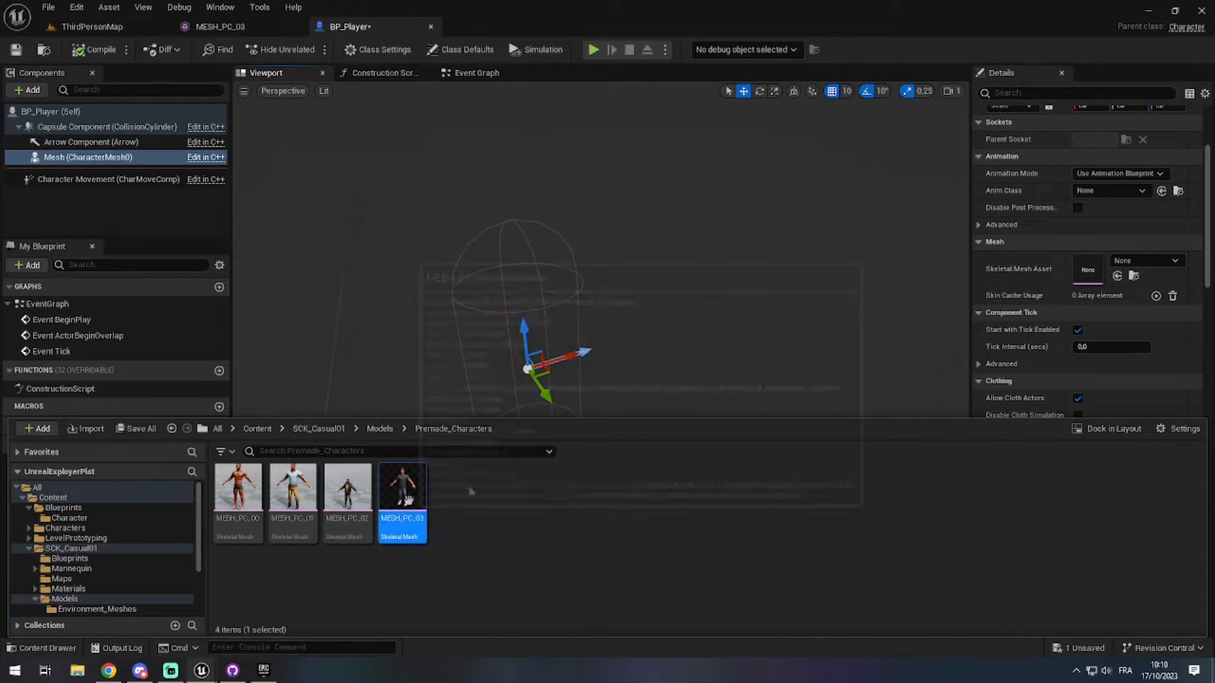
{"action": "left_click", "coordinate": [1117, 276]}
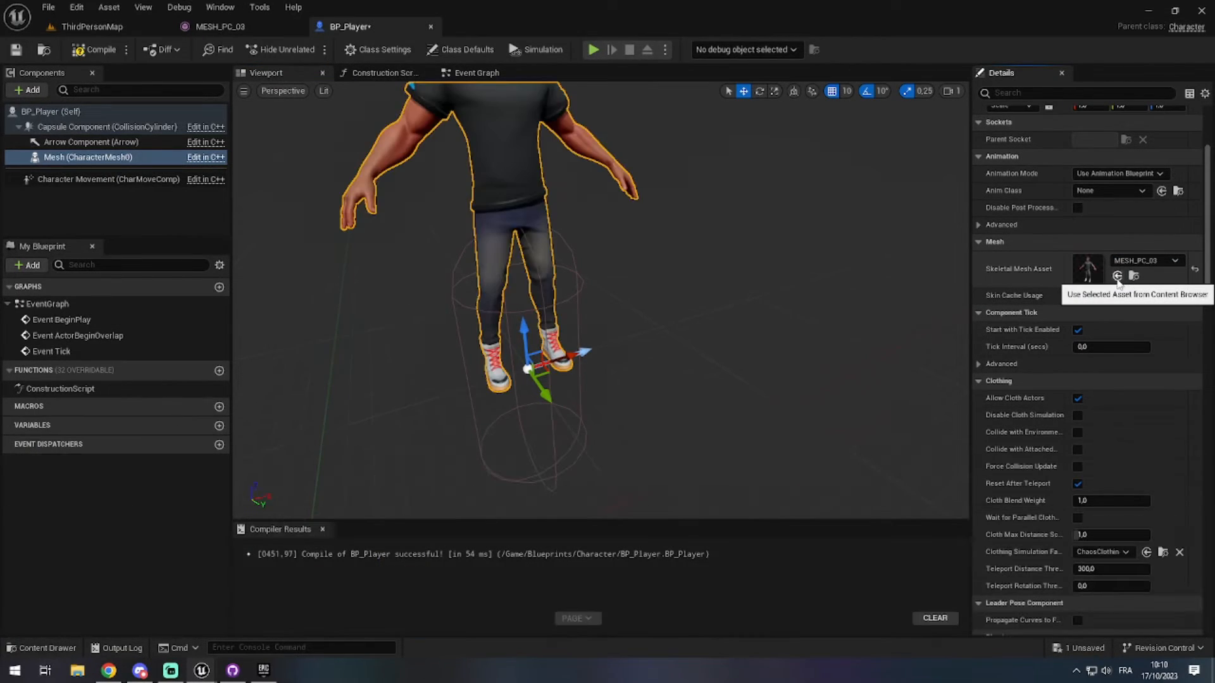
Search the available skeletal mesh assets for "mesh_pc_" without changing the assigned mesh.
{"action": "left_click", "coordinate": [1148, 261]}
{"action": "type", "text": "mesh_pc"}
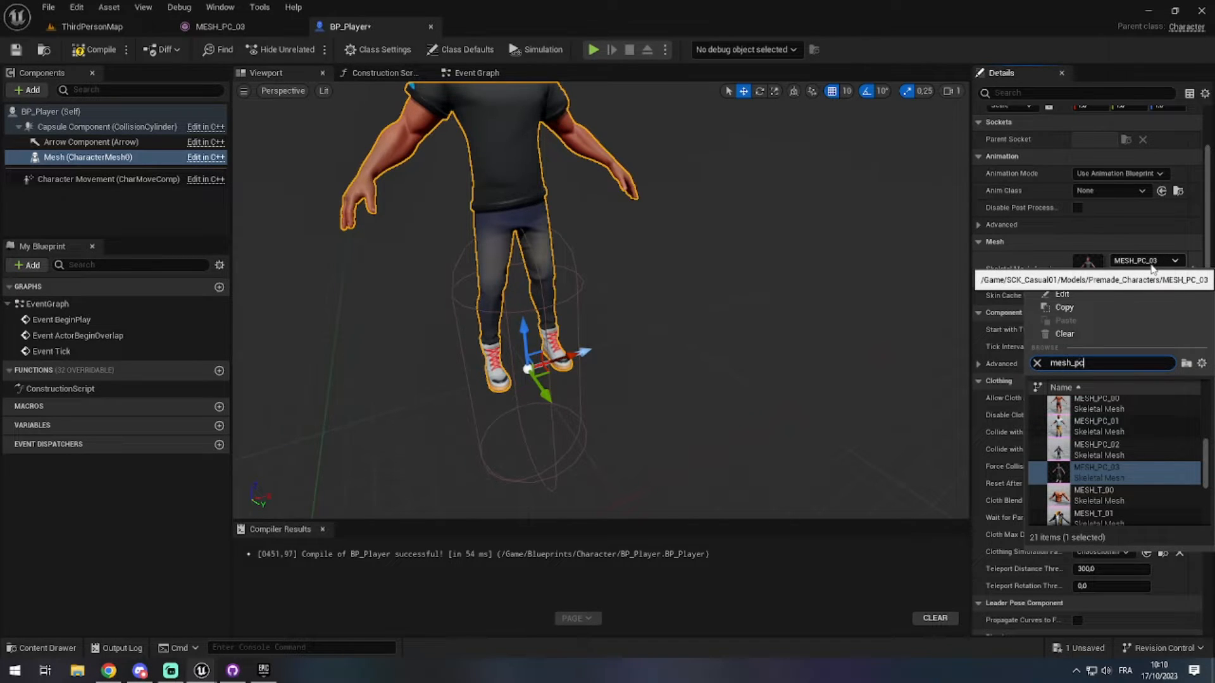
{"action": "type", "text": "_"}
Close the Compiler Results and lower the character mesh until its feet are at the base of the capsule.
{"action": "right_click_drag", "start_coordinate": [803, 343], "coordinate": [879, 301]}
{"action": "key", "text": "f"}
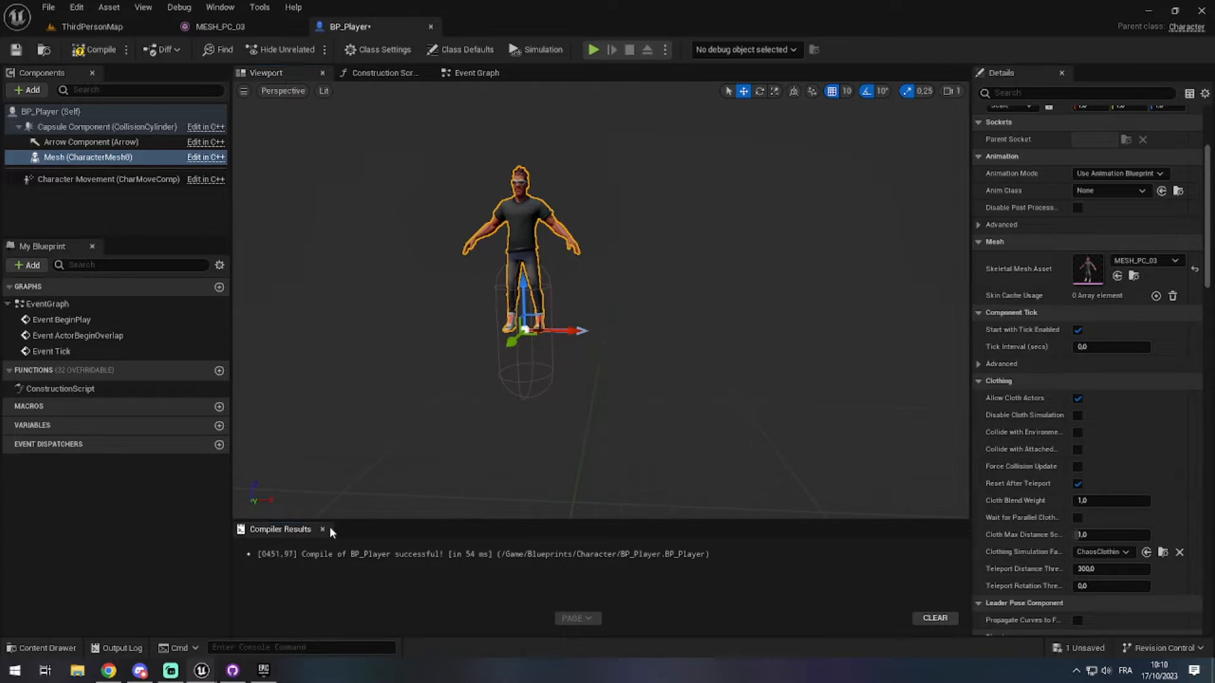
{"action": "left_click", "coordinate": [322, 529]}
{"action": "right_click_drag", "start_coordinate": [321, 533], "coordinate": [386, 527]}
{"action": "left_click_drag", "start_coordinate": [538, 375], "coordinate": [557, 488]}
{"action": "right_click_drag", "start_coordinate": [557, 488], "coordinate": [776, 510]}
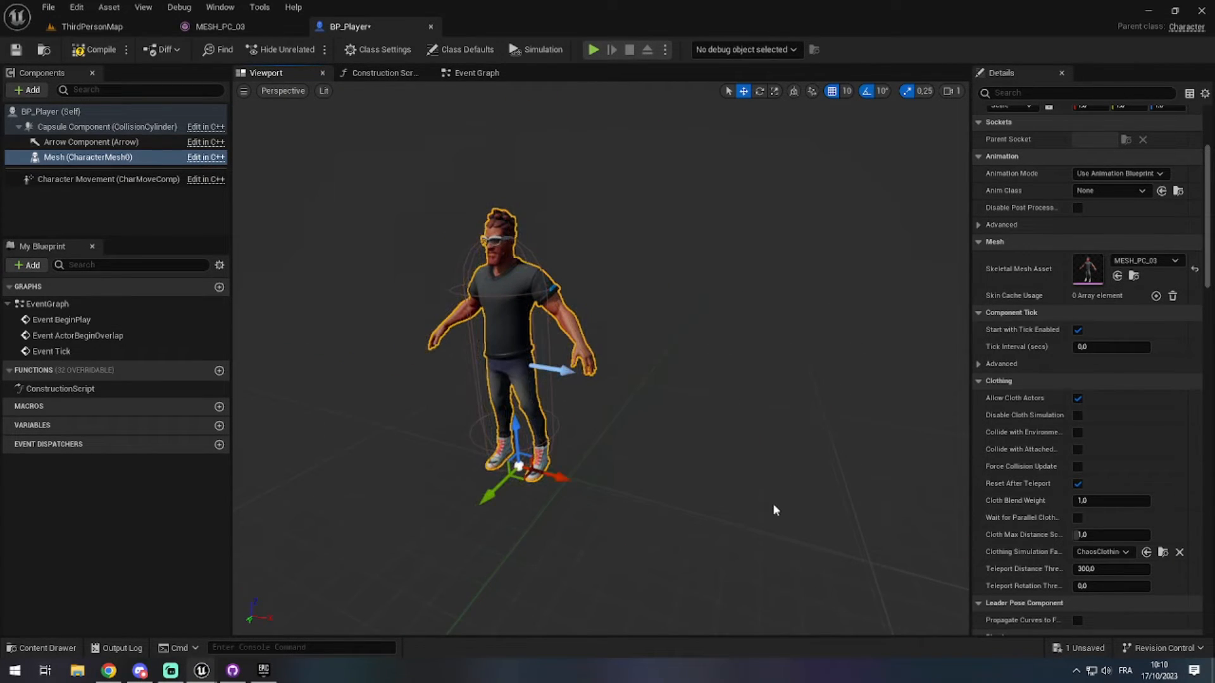
Rotate the character mesh to about -90° around its vertical axis so it faces along the arrow, and compile the blueprint.
{"action": "left_click", "coordinate": [760, 95]}
{"action": "left_click_drag", "start_coordinate": [607, 496], "coordinate": [582, 481]}
{"action": "right_click_drag", "start_coordinate": [582, 481], "coordinate": [563, 387]}
{"action": "right_click_drag", "start_coordinate": [854, 338], "coordinate": [818, 336]}
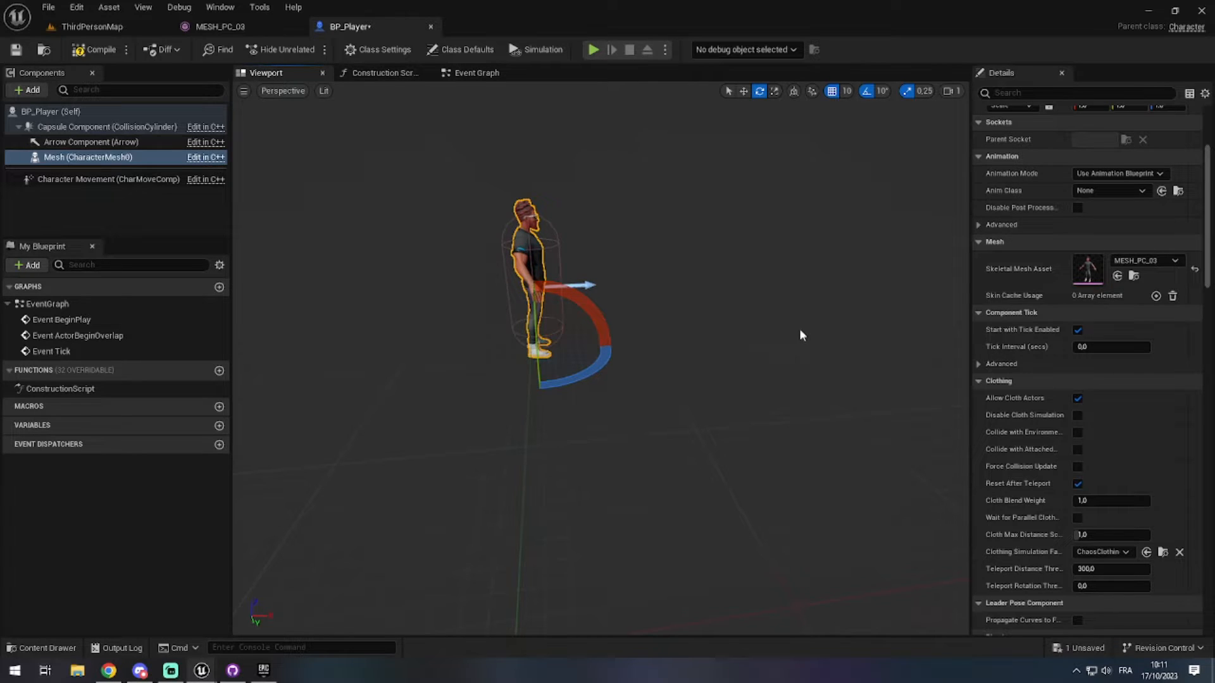
{"action": "left_click", "coordinate": [96, 50]}
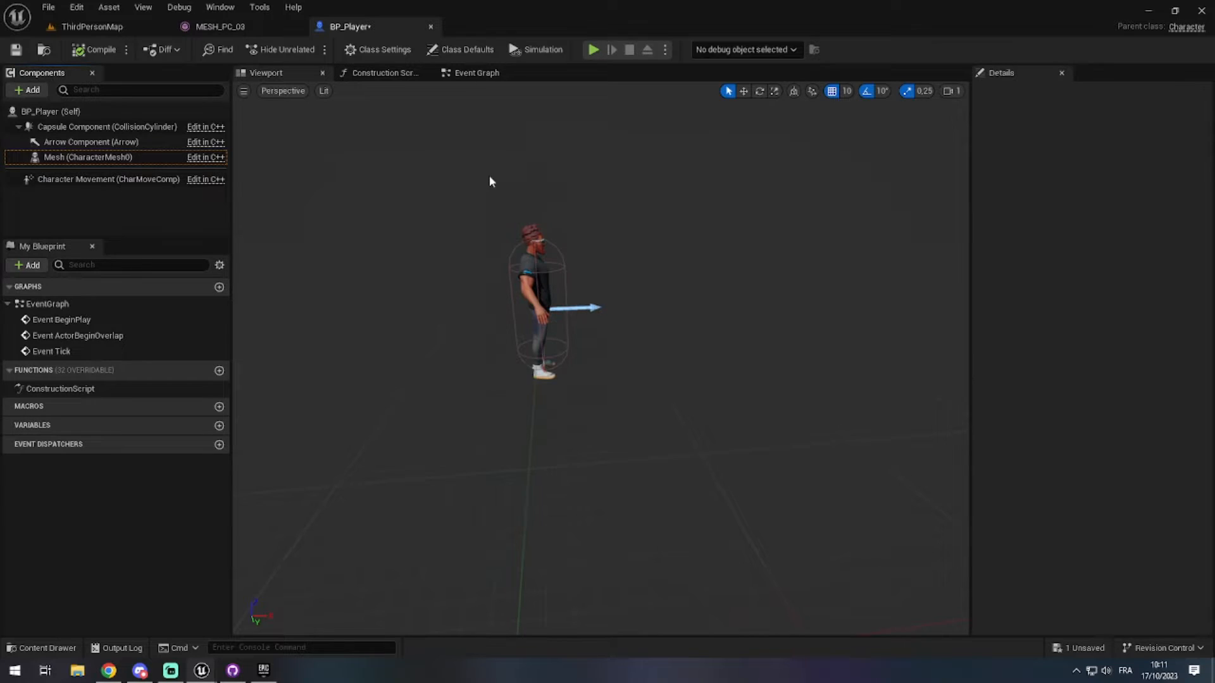
Add a Spring Arm component to BP_Player, keeping the name SpringArm.
{"action": "left_click", "coordinate": [33, 90]}
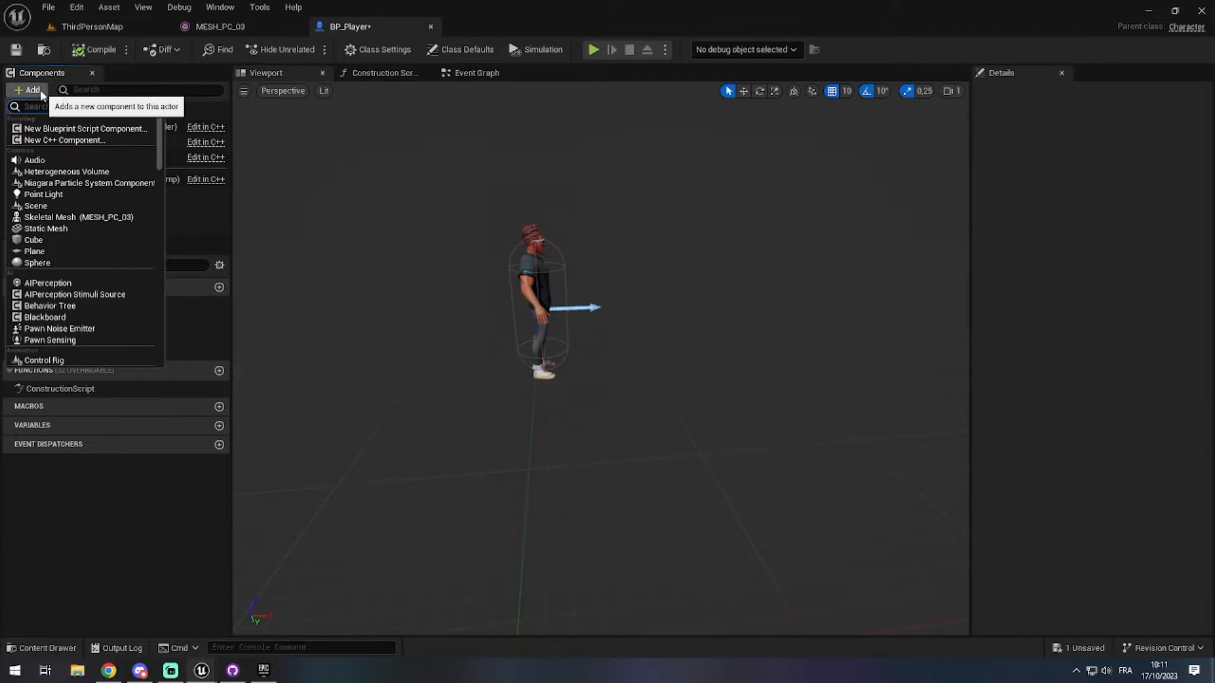
{"action": "type", "text": "spl"}
{"action": "type", "text": "ing"}
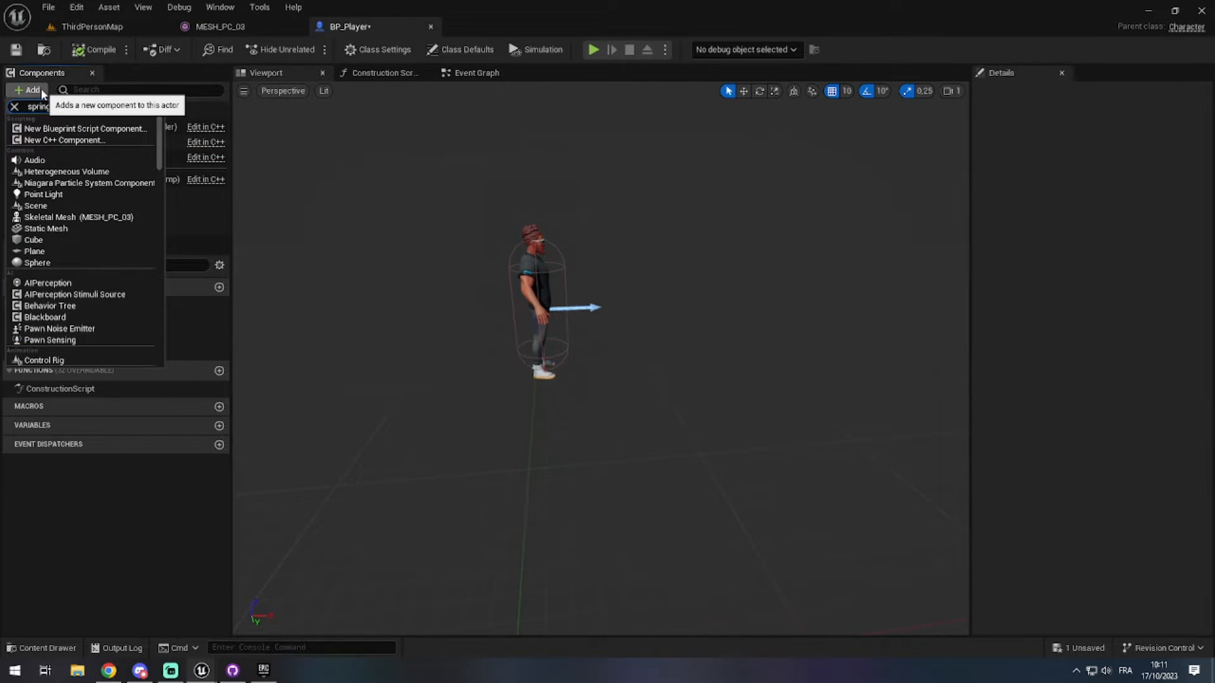
{"action": "type", "text": " arm"}
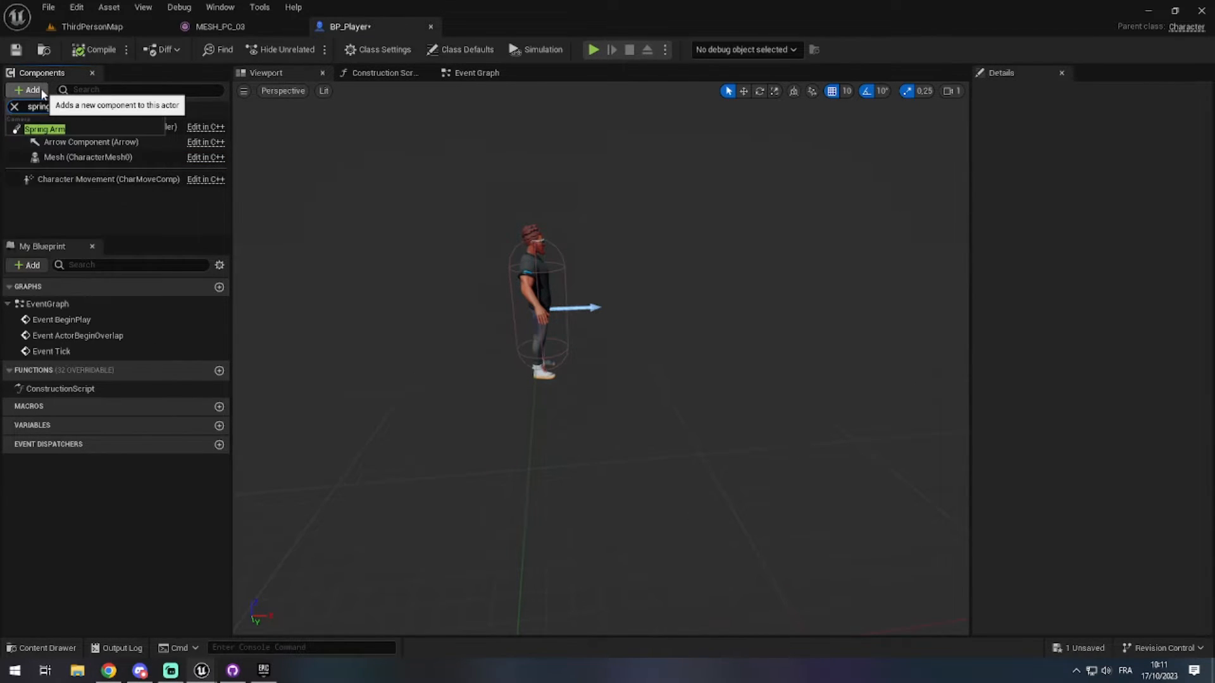
{"action": "left_click", "coordinate": [79, 131]}
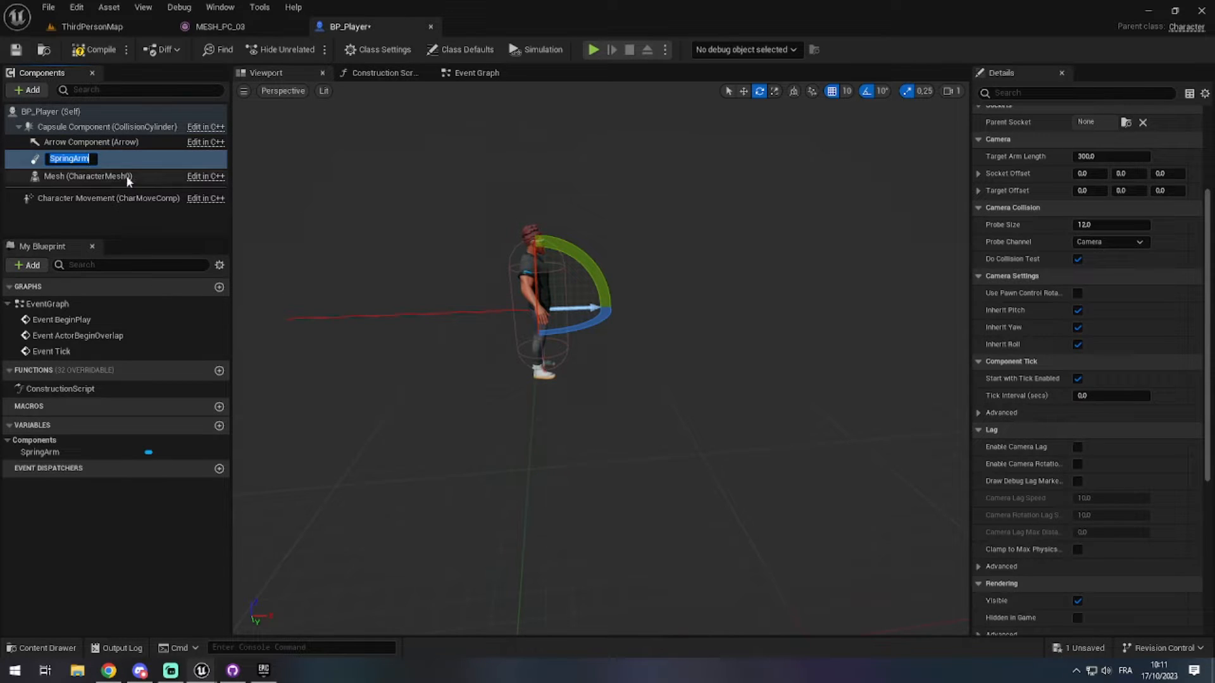
{"action": "left_click", "coordinate": [128, 158]}
Raise the SpringArm to a Z location of 70, level with the character's upper body.
{"action": "right_click_drag", "start_coordinate": [537, 204], "coordinate": [624, 210]}
{"action": "key", "text": "w"}
{"action": "left_click_drag", "start_coordinate": [662, 227], "coordinate": [681, 162]}
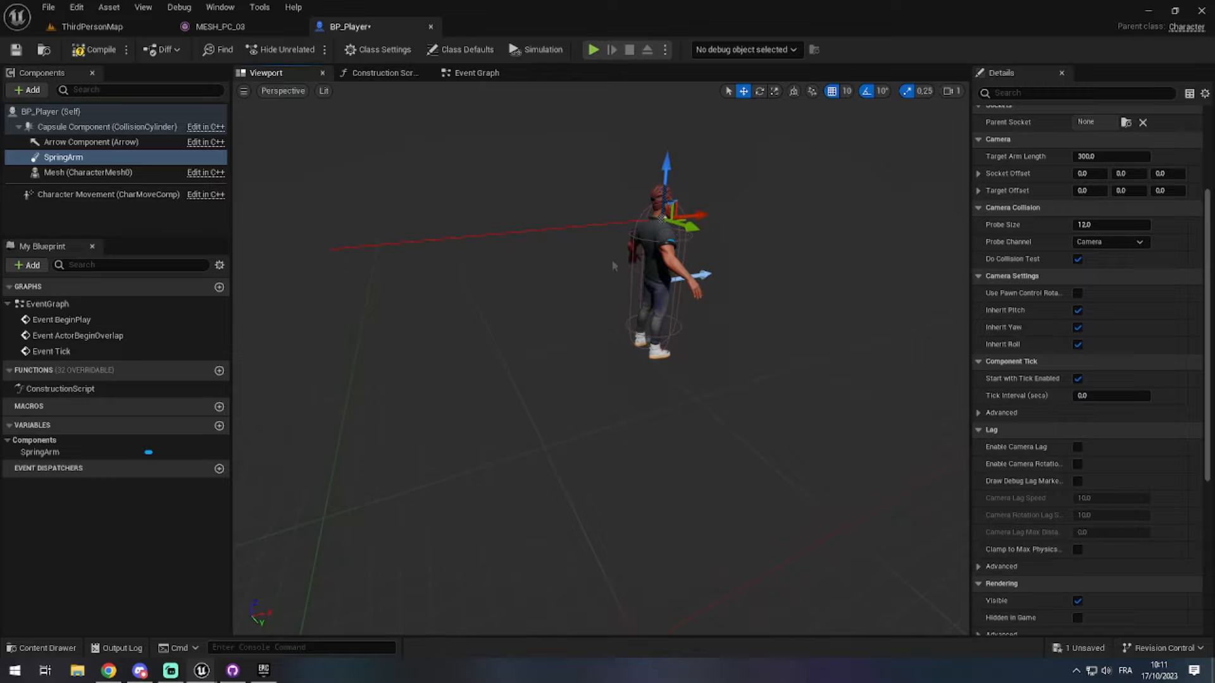
{"action": "mouse_move", "coordinate": [613, 266]}
{"action": "right_mouse_down"}
{"action": "mouse_move", "coordinate": [589, 253]}
{"action": "mouse_move", "coordinate": [607, 256]}
{"action": "right_mouse_up"}
{"action": "scroll", "coordinate": [1042, 372], "scroll_direction": "down", "scroll_amount": 5}
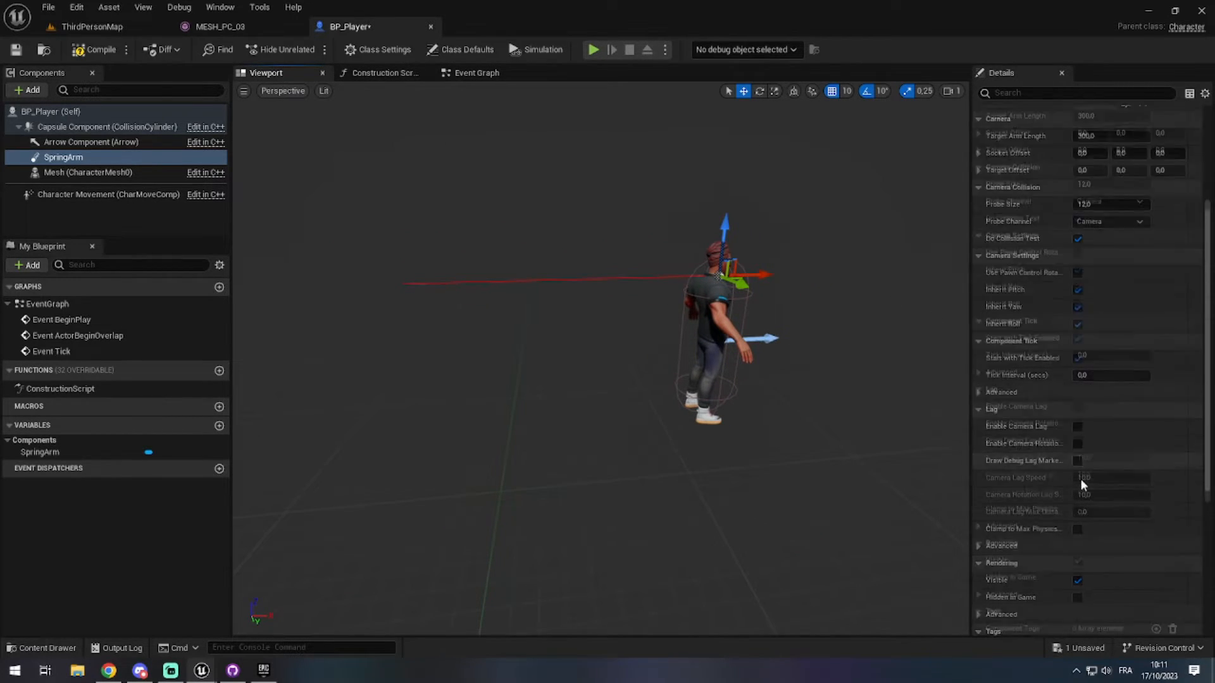
Add a Camera component as a child of the SpringArm.
{"action": "left_click", "coordinate": [64, 156]}
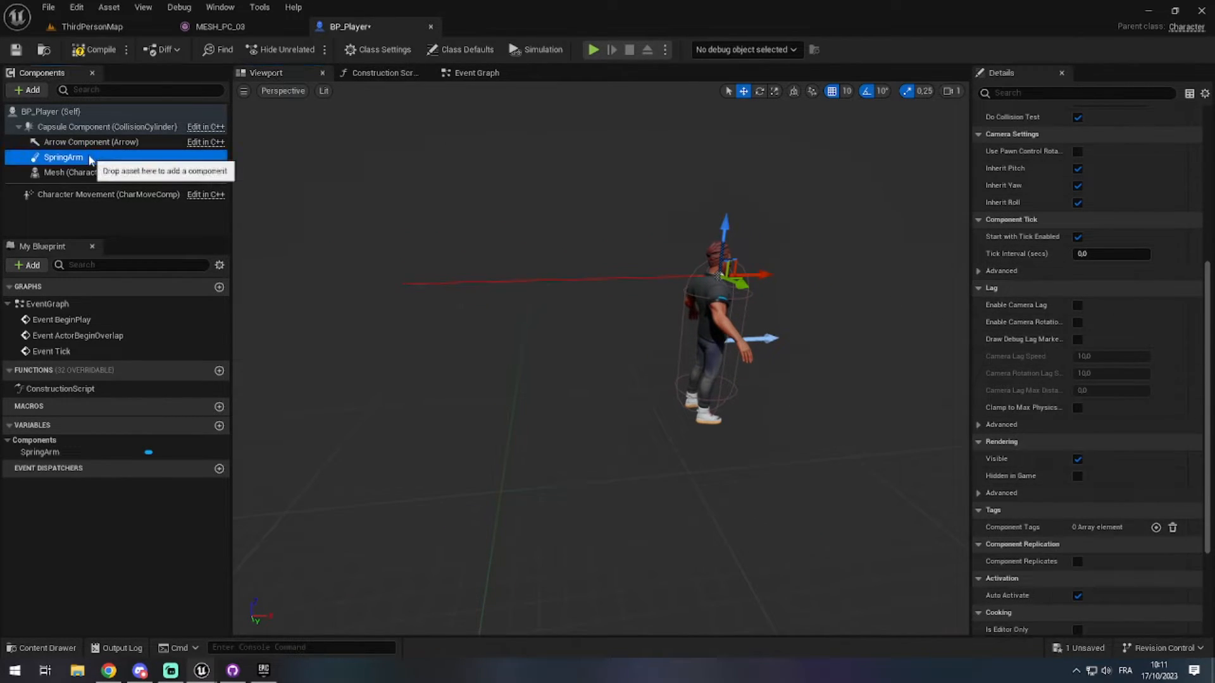
{"action": "left_click", "coordinate": [29, 90]}
{"action": "type", "text": "camera"}
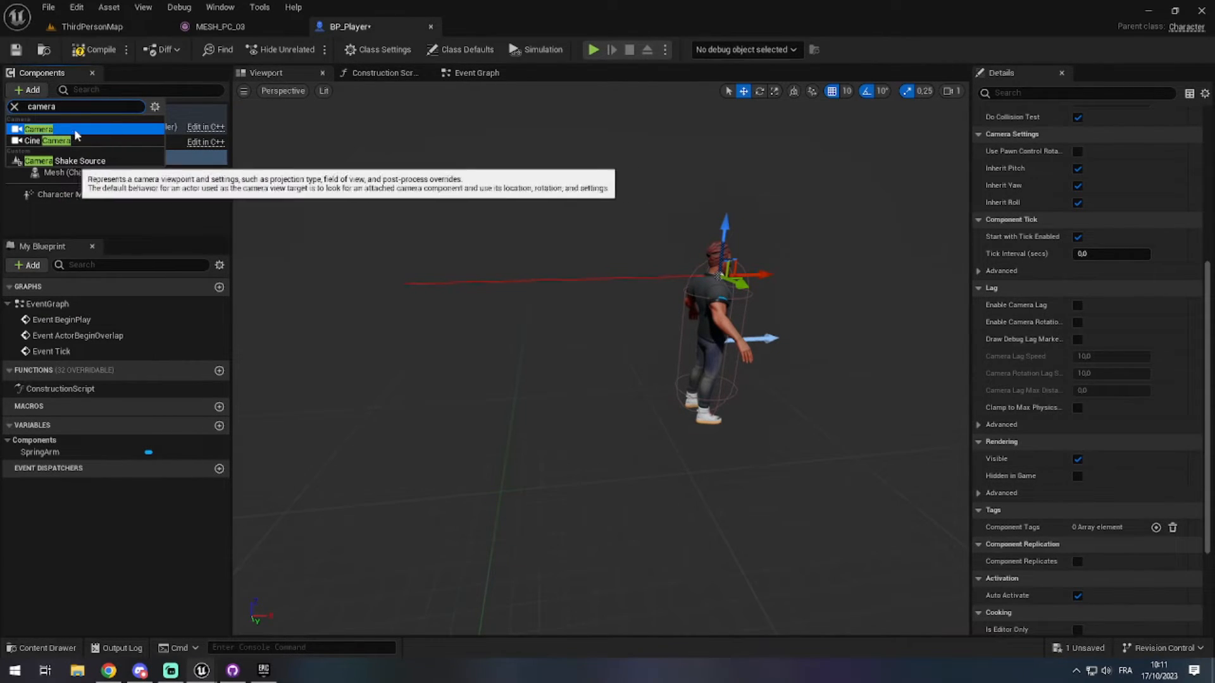
{"action": "left_click", "coordinate": [46, 129]}
{"action": "right_click_drag", "start_coordinate": [482, 209], "coordinate": [589, 205]}
{"action": "right_click_drag", "start_coordinate": [382, 200], "coordinate": [279, 206]}
{"action": "mouse_move", "coordinate": [461, 190]}
{"action": "right_mouse_down"}
{"action": "mouse_move", "coordinate": [496, 193]}
{"action": "mouse_move", "coordinate": [461, 190]}
{"action": "right_mouse_up"}
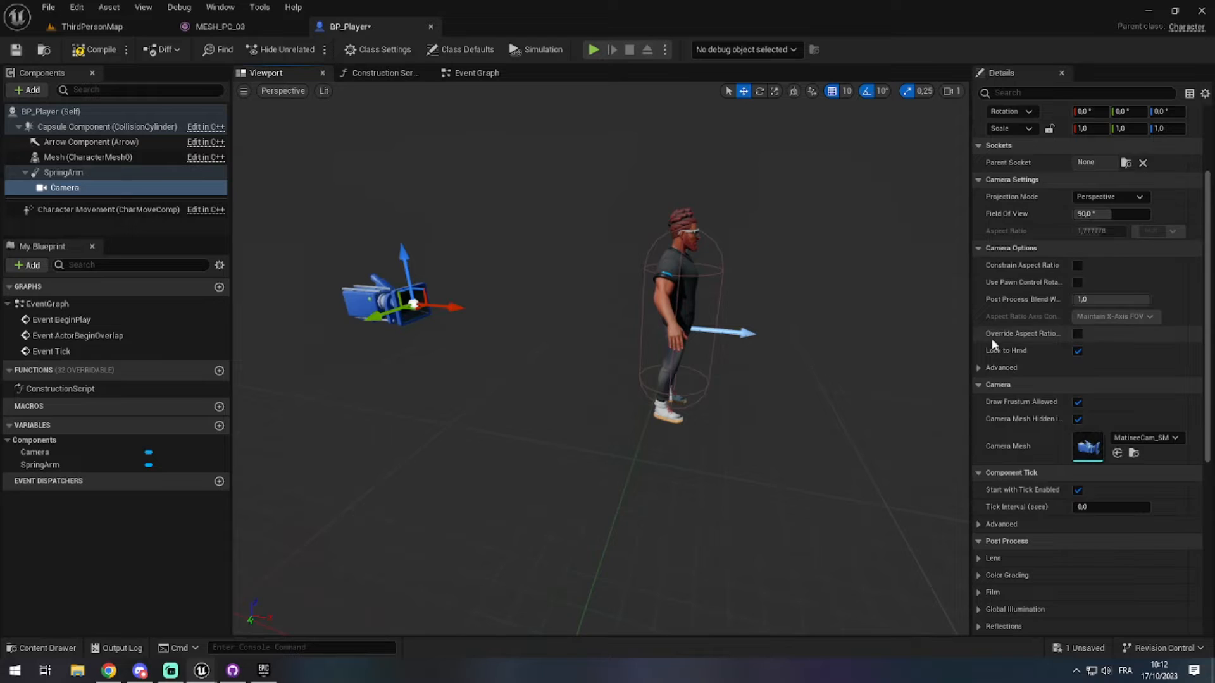
Set the Camera's Z location to 0 so it sits at the end of the spring arm.
{"action": "left_click", "coordinate": [190, 173]}
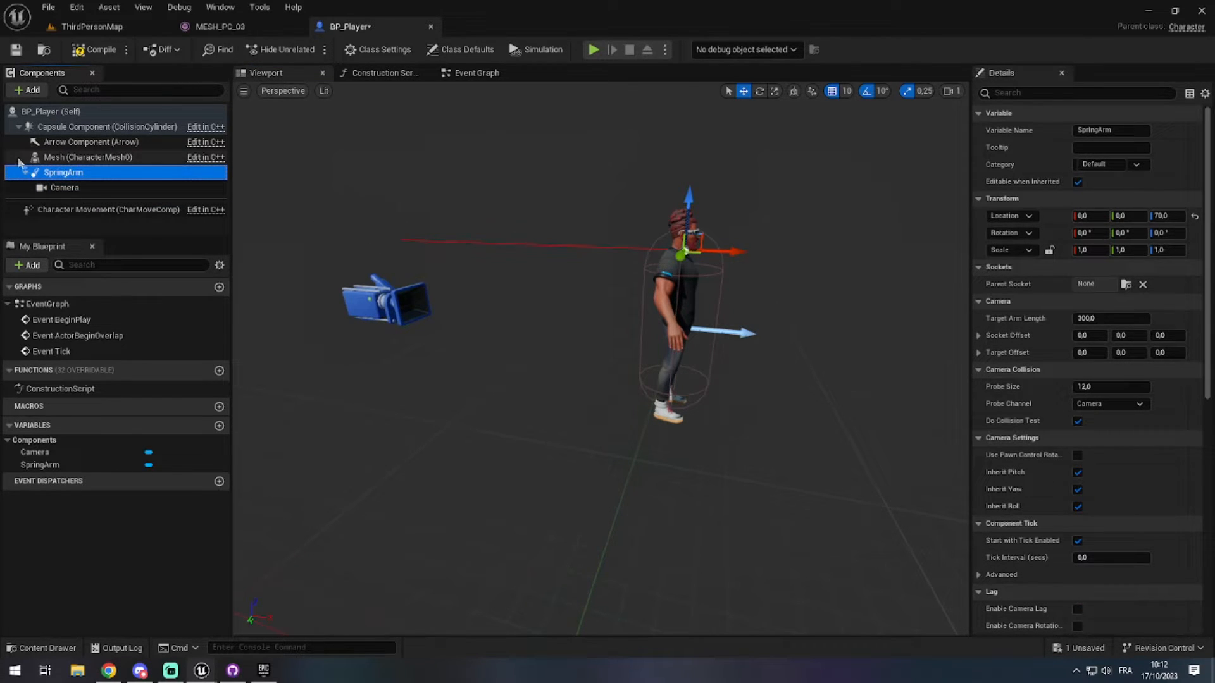
{"action": "left_click", "coordinate": [64, 187]}
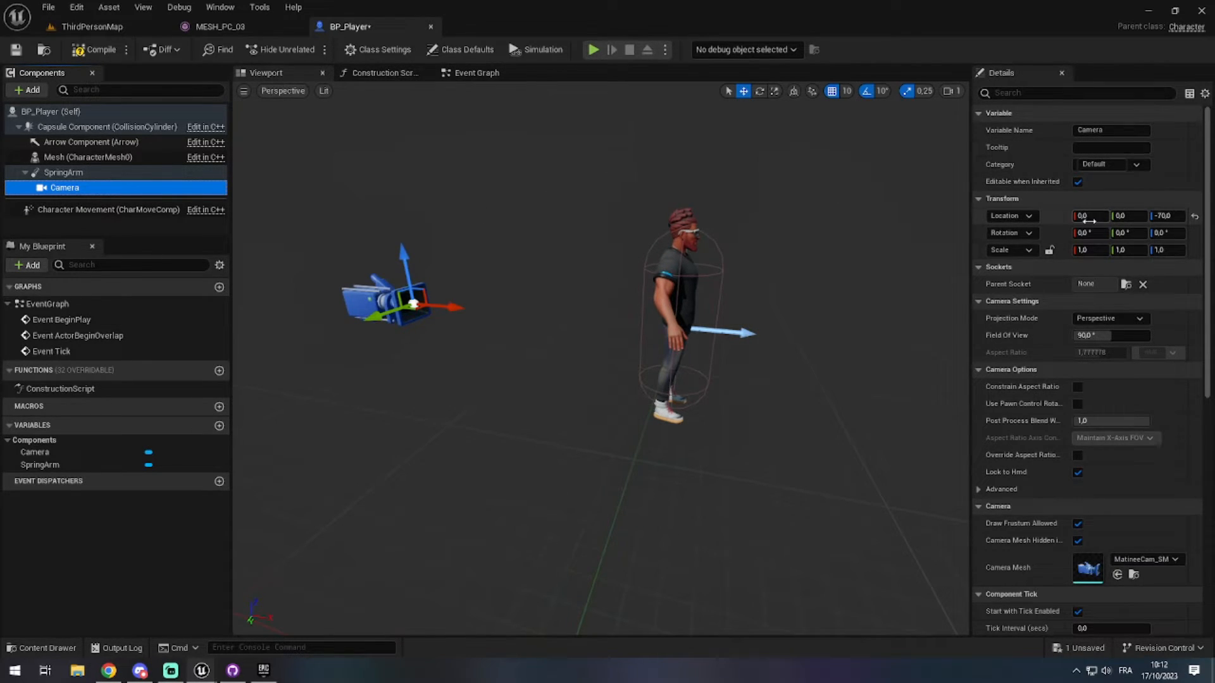
{"action": "left_click", "coordinate": [1171, 216]}
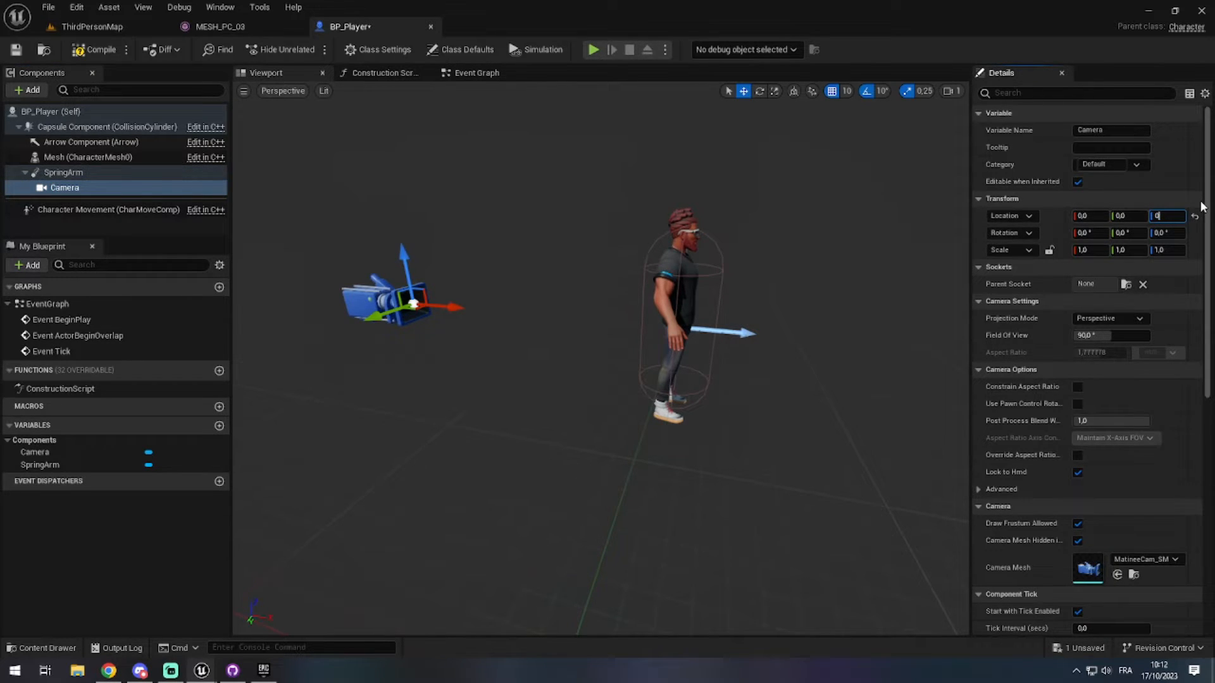
{"action": "key", "text": "Return"}
Check how the Camera is positioned relative to the SpringArm and the character in the viewport.
{"action": "left_click", "coordinate": [163, 177]}
{"action": "right_click_drag", "start_coordinate": [574, 260], "coordinate": [574, 260]}
{"action": "right_click_drag", "start_coordinate": [548, 346], "coordinate": [470, 344]}
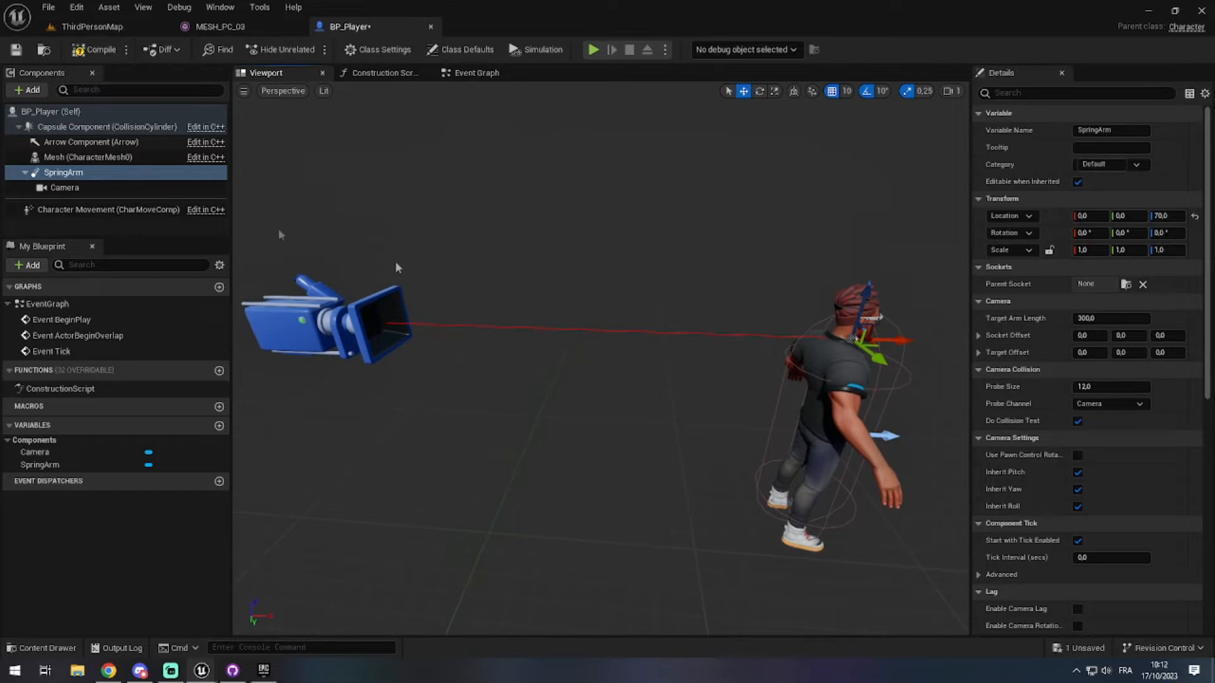
{"action": "left_click", "coordinate": [102, 174]}
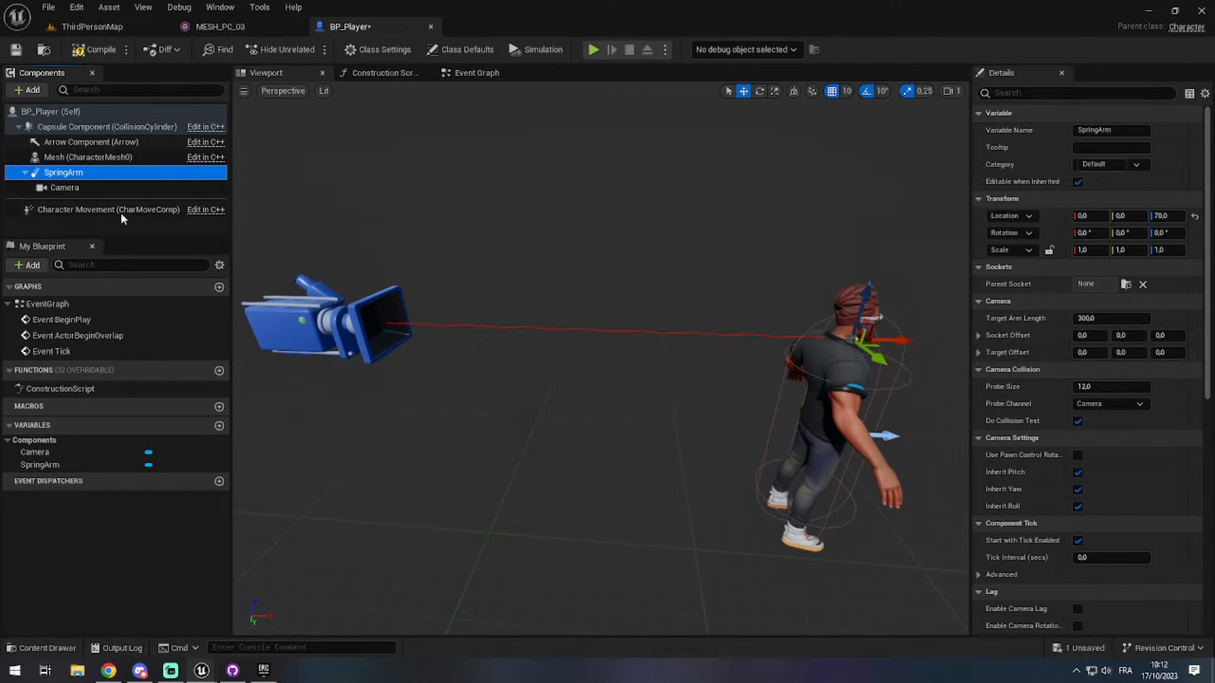
{"action": "left_click", "coordinate": [103, 187]}
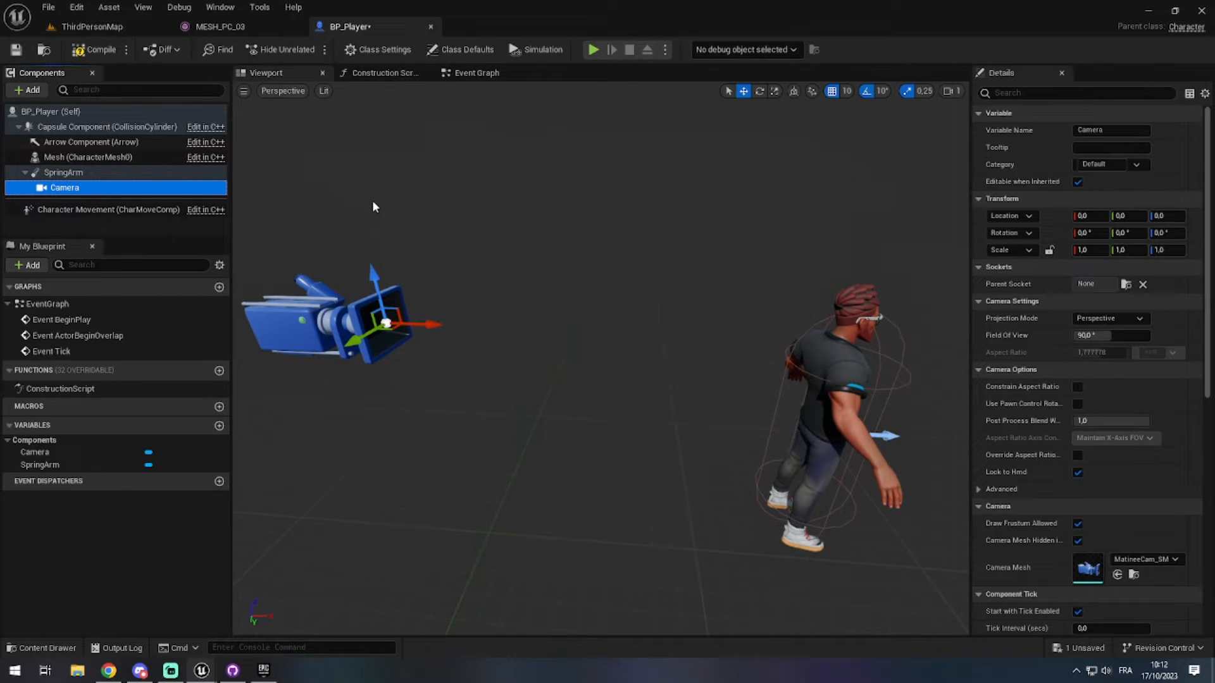
Try a Target Arm Length of 600 on the SpringArm and settle on 500.
{"action": "left_click", "coordinate": [103, 173]}
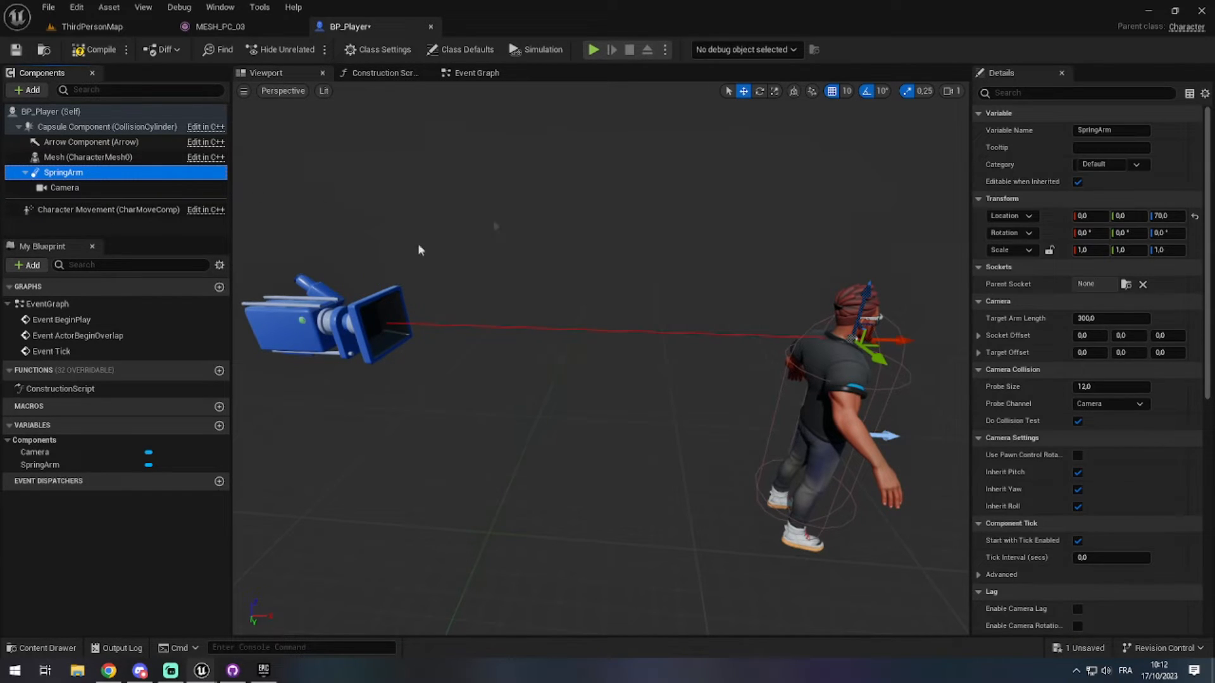
{"action": "scroll", "coordinate": [668, 281], "scroll_direction": "down", "scroll_amount": 4}
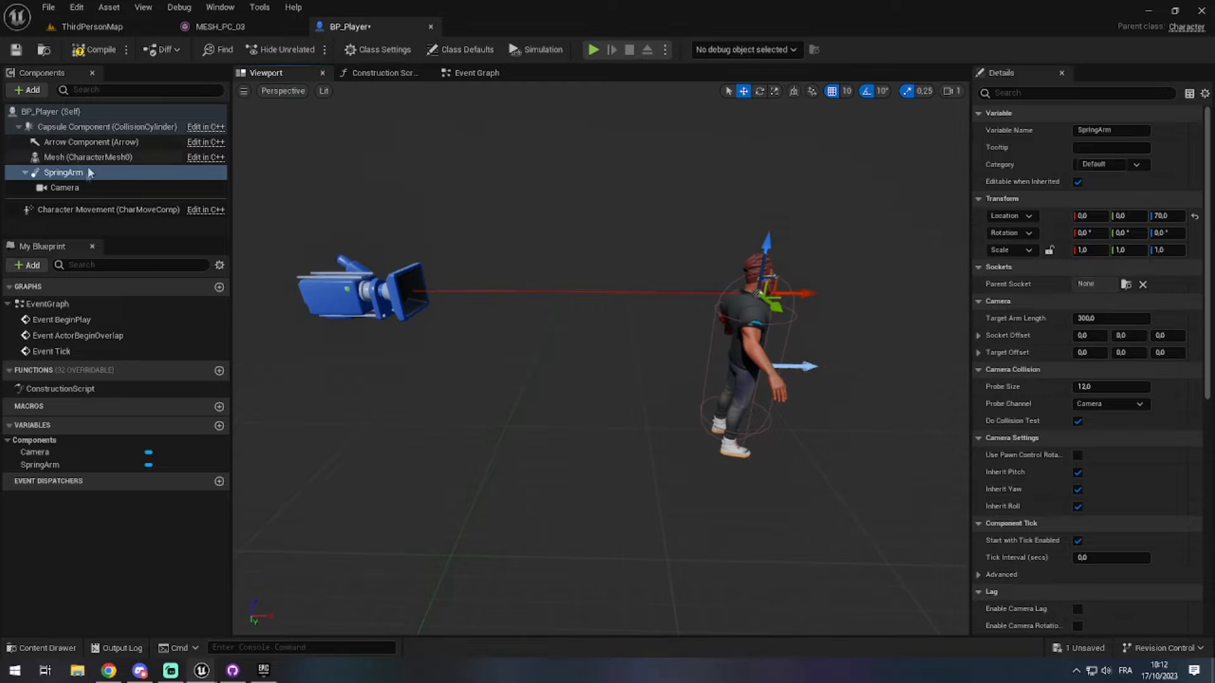
{"action": "left_click", "coordinate": [1123, 318]}
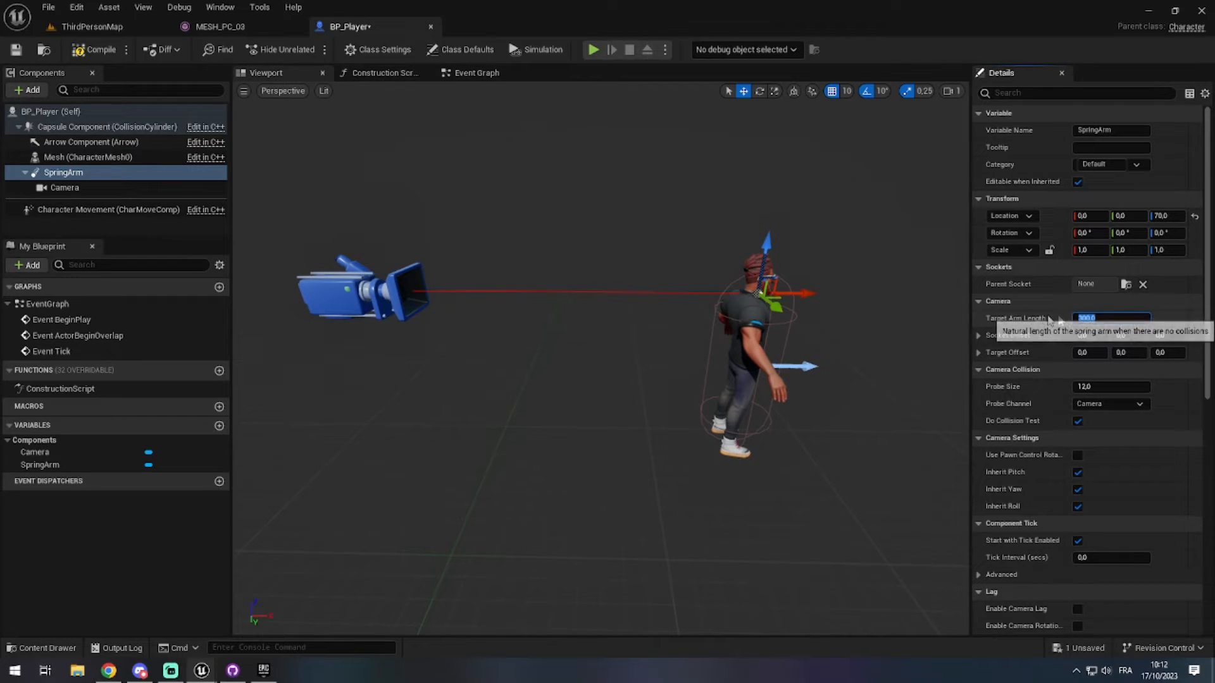
{"action": "type", "text": "600"}
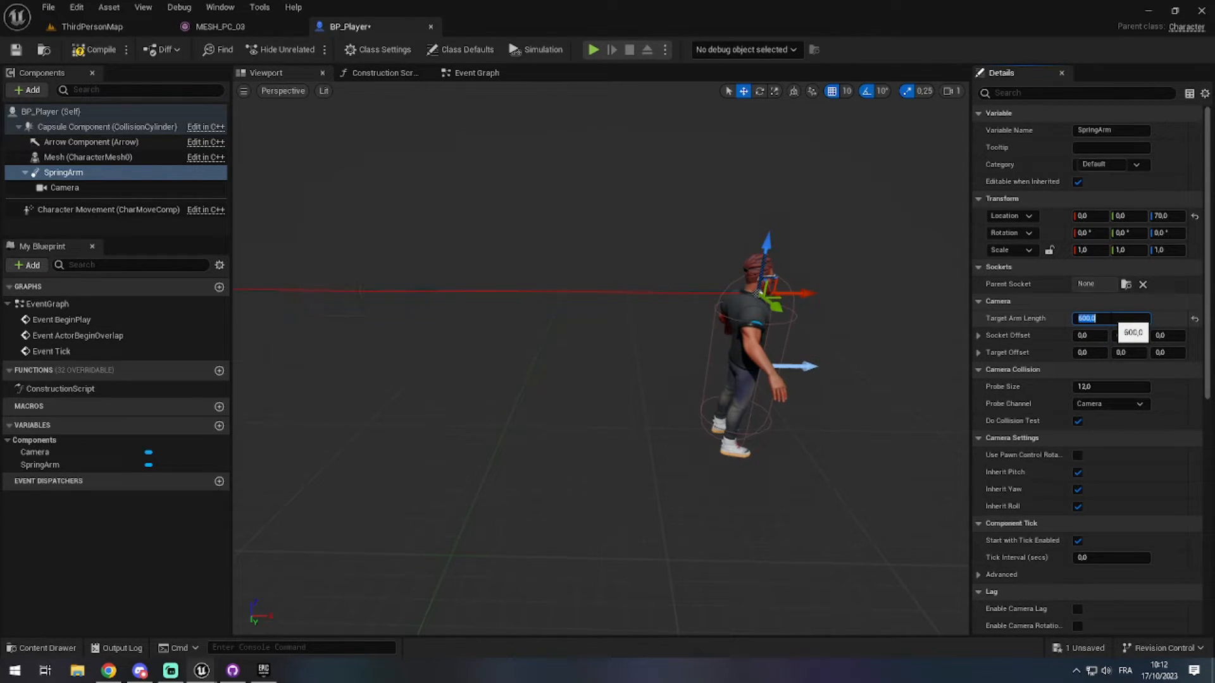
{"action": "key", "text": "Return"}
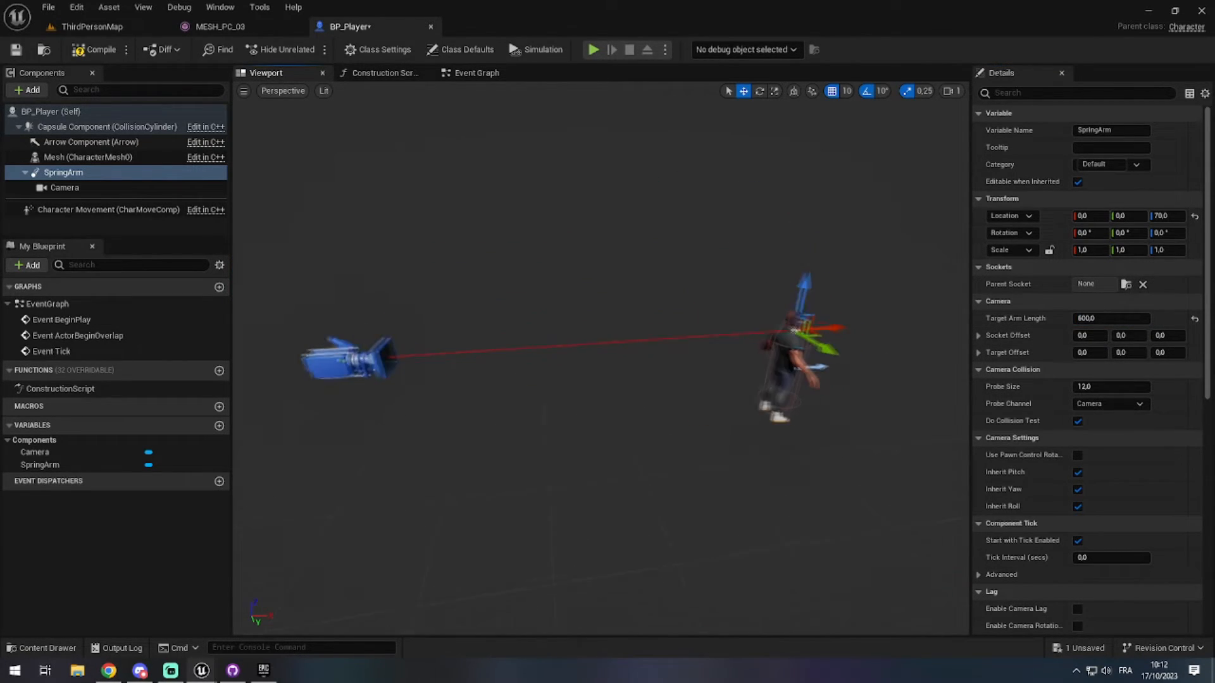
{"action": "left_click", "coordinate": [1114, 317]}
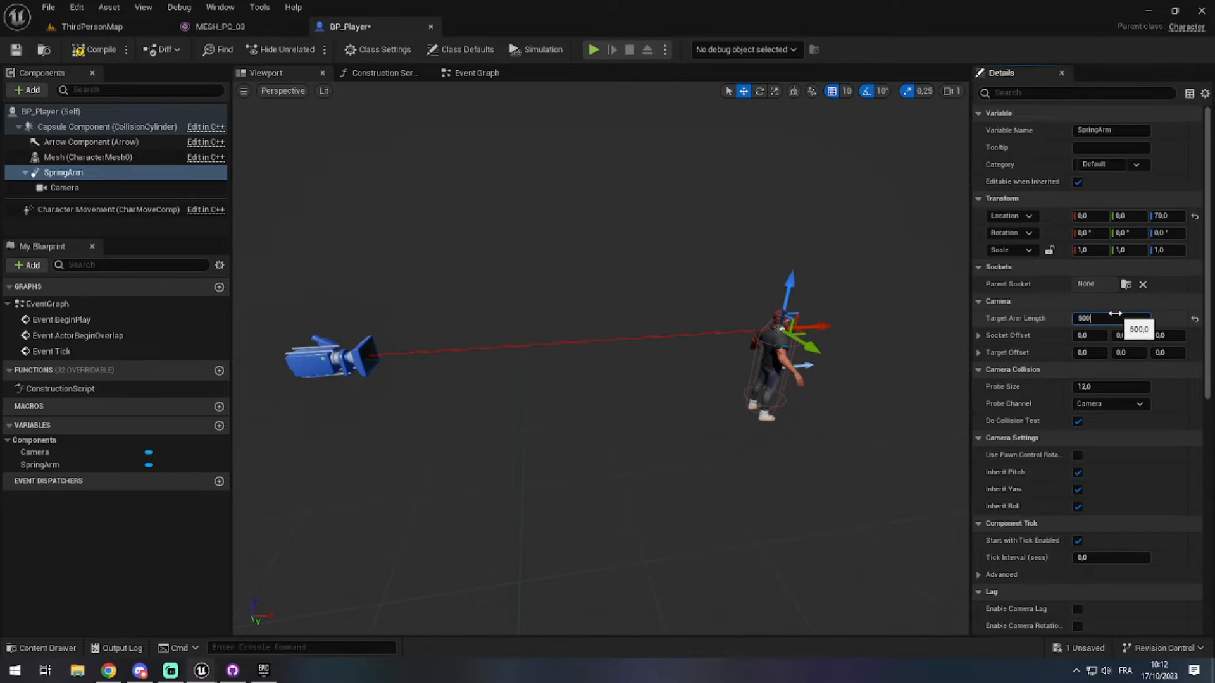
{"action": "key", "text": "Return"}
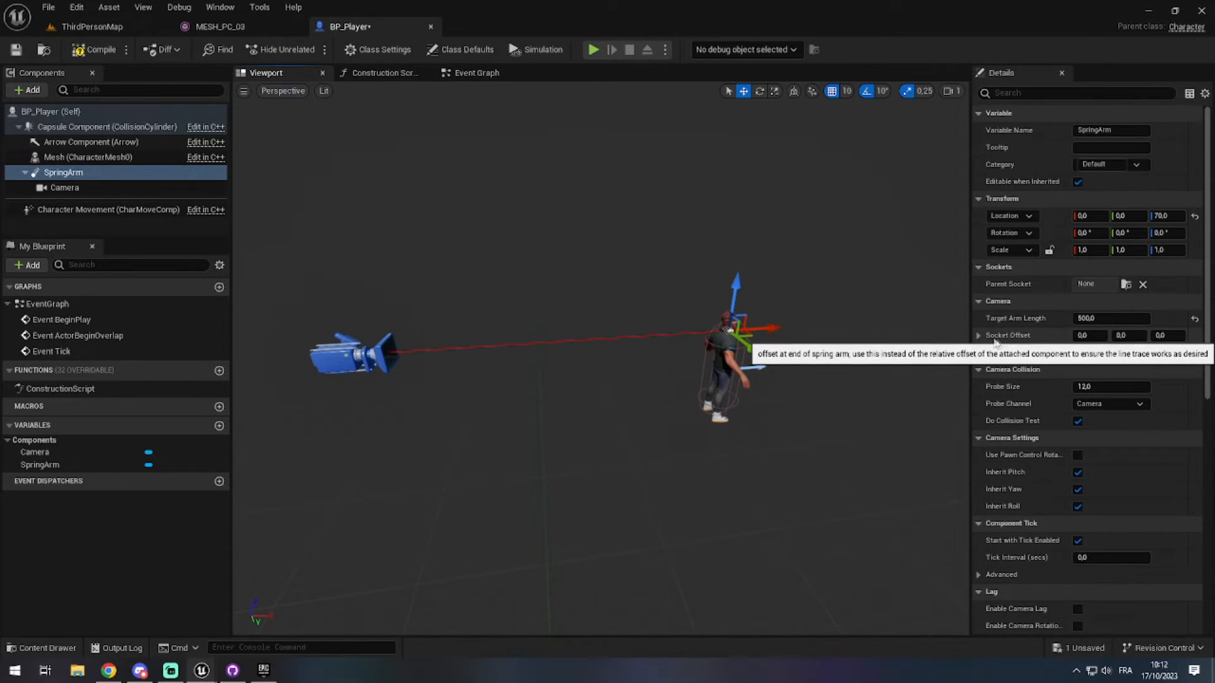
Set the Z value of the SpringArm's Socket Offset to 50.
{"action": "left_click_drag", "start_coordinate": [1159, 335], "coordinate": [1173, 336]}
{"action": "type", "text": "50"}
{"action": "key", "text": "Return"}
{"action": "mouse_move", "coordinate": [691, 451]}
{"action": "right_mouse_down"}
{"action": "mouse_move", "coordinate": [715, 480]}
{"action": "mouse_move", "coordinate": [694, 437]}
{"action": "right_mouse_up"}
{"action": "right_click_drag", "start_coordinate": [934, 373], "coordinate": [927, 370]}
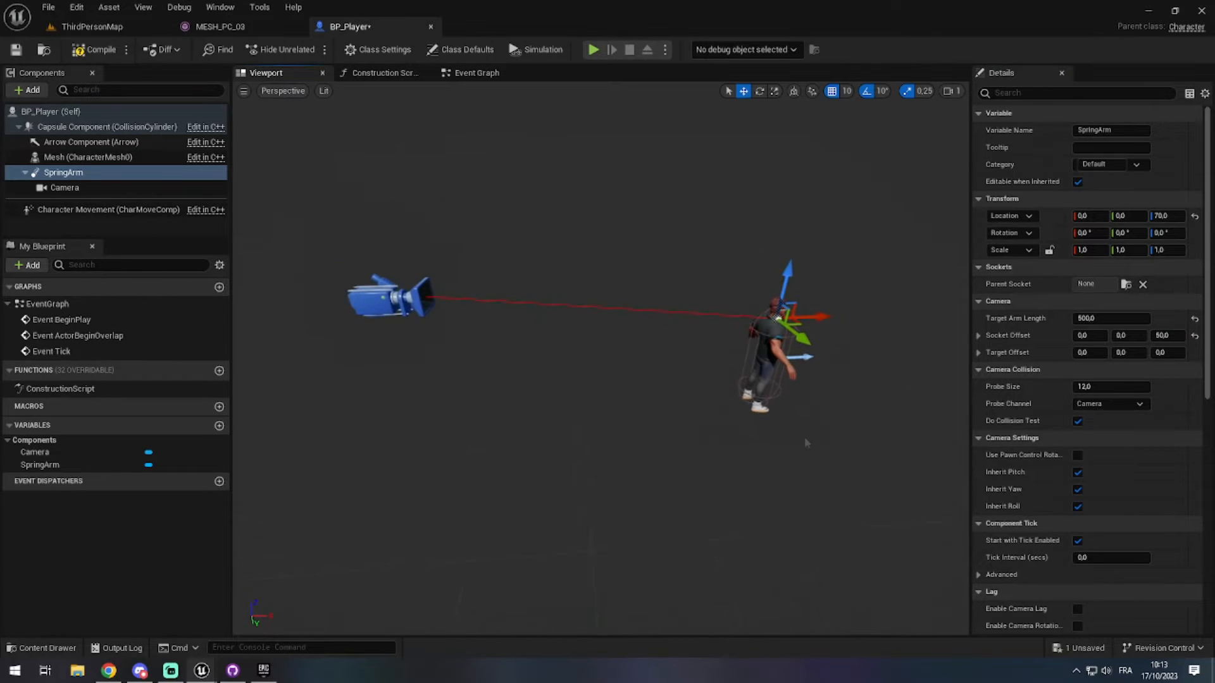
Tilt the Camera down toward the character with a Y rotation of -10°.
{"action": "left_click", "coordinate": [74, 190]}
{"action": "right_click_drag", "start_coordinate": [633, 379], "coordinate": [623, 372]}
{"action": "key", "text": "e"}
{"action": "left_click_drag", "start_coordinate": [530, 280], "coordinate": [536, 291]}
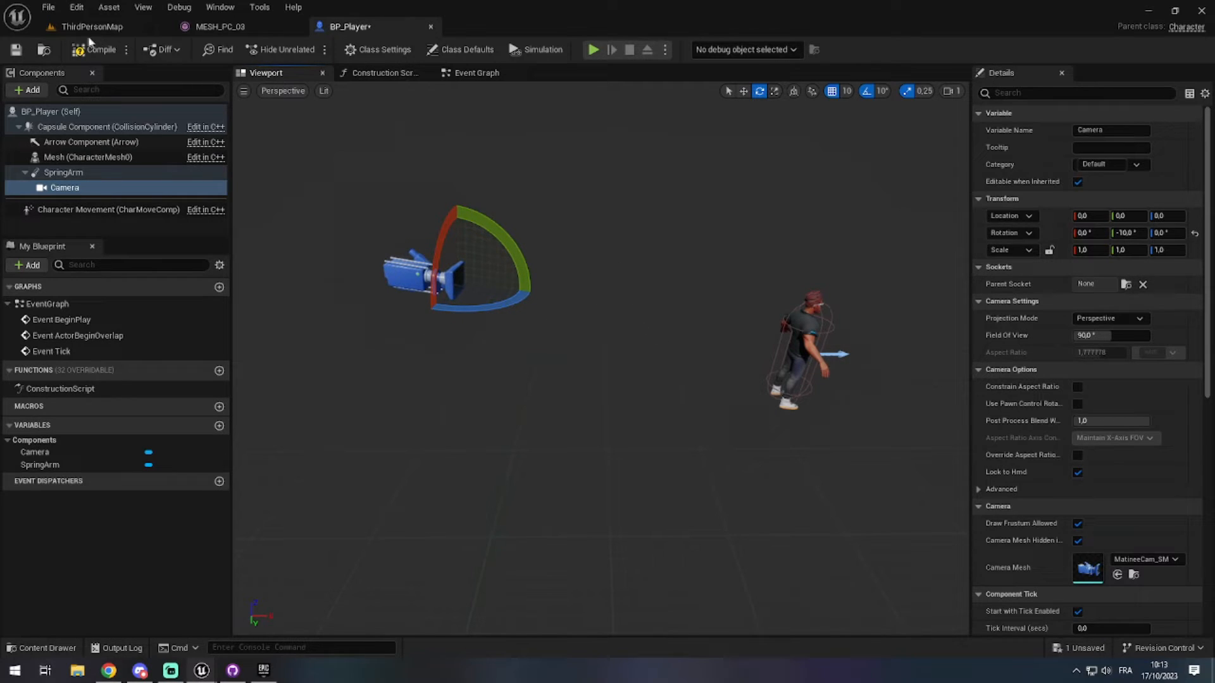
Compile and save the BP_Player blueprint with its root selected.
{"action": "left_click", "coordinate": [93, 49]}
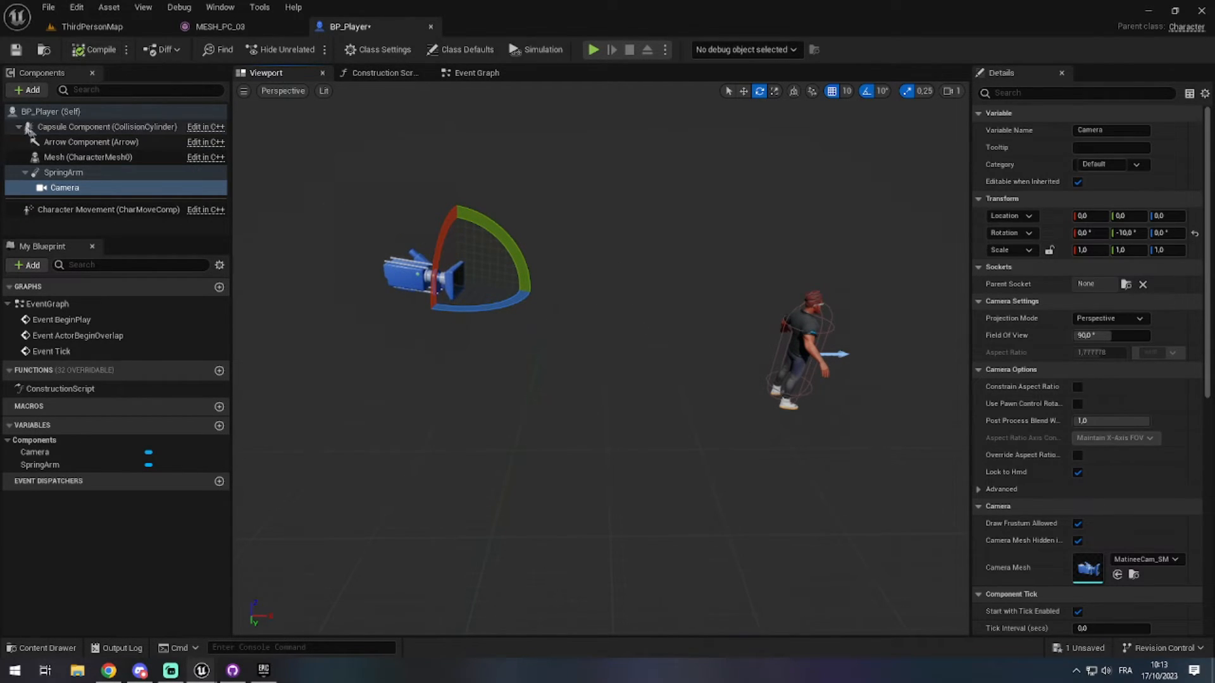
{"action": "left_click", "coordinate": [38, 112]}
{"action": "right_click_drag", "start_coordinate": [601, 354], "coordinate": [488, 252]}
{"action": "left_click", "coordinate": [93, 50]}
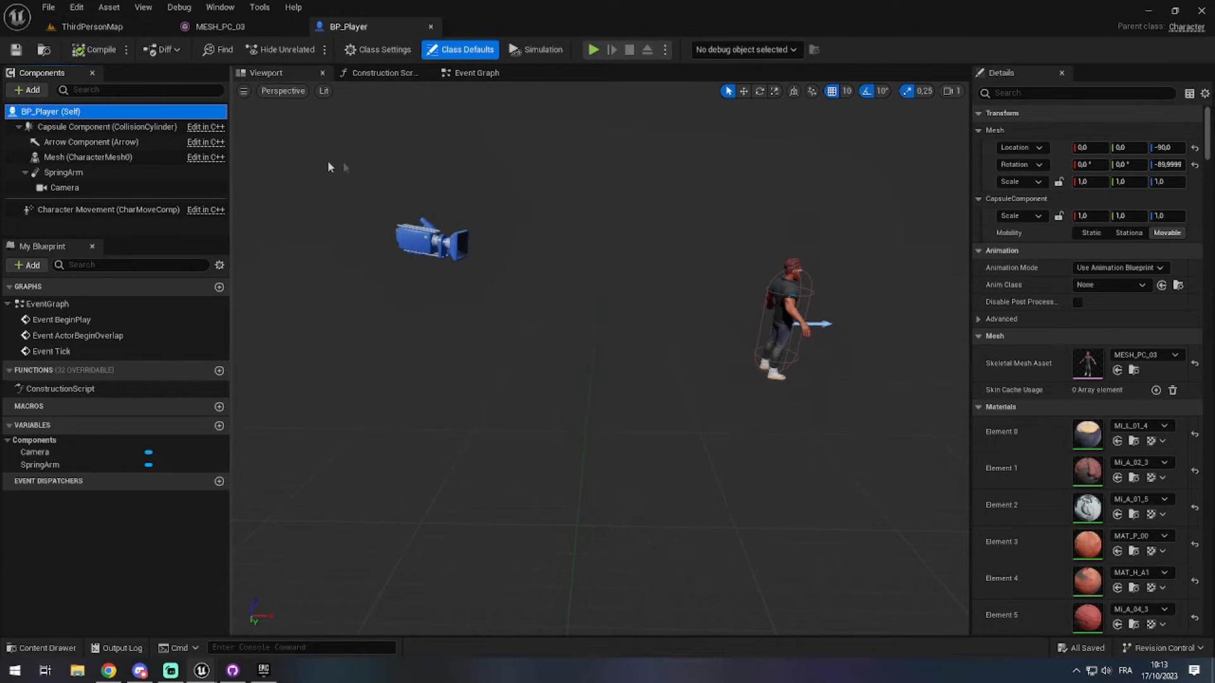
Examine the default BeginPlay, ActorBeginOverlap and Tick nodes in the Event Graph, as well as the Construction Script.
{"action": "left_click", "coordinate": [461, 74]}
{"action": "right_click_drag", "start_coordinate": [632, 279], "coordinate": [663, 224]}
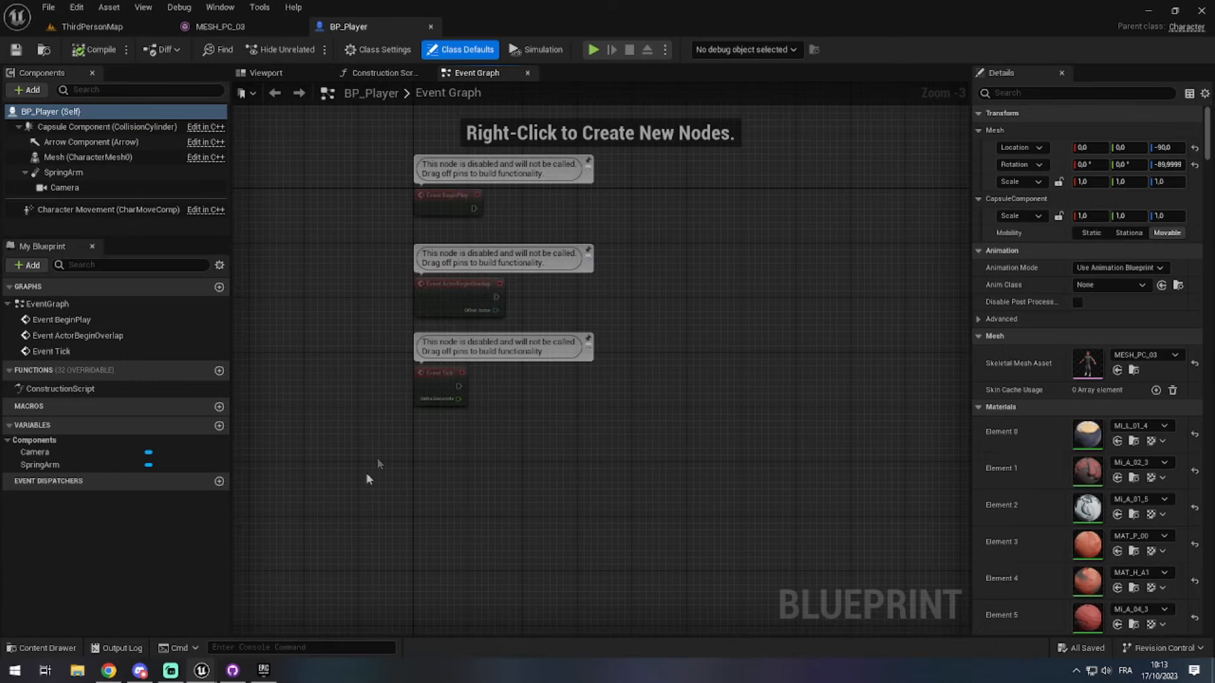
{"action": "left_click_drag", "start_coordinate": [397, 185], "coordinate": [627, 499]}
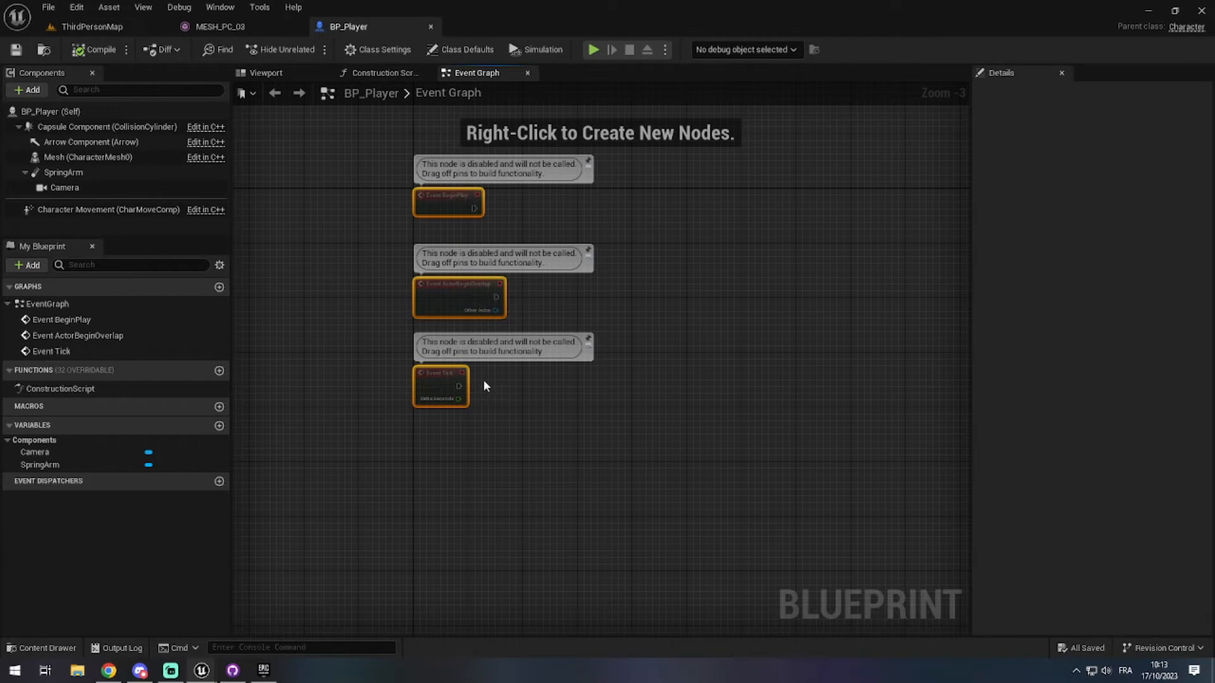
{"action": "scroll", "coordinate": [490, 168], "scroll_direction": "up", "scroll_amount": 3}
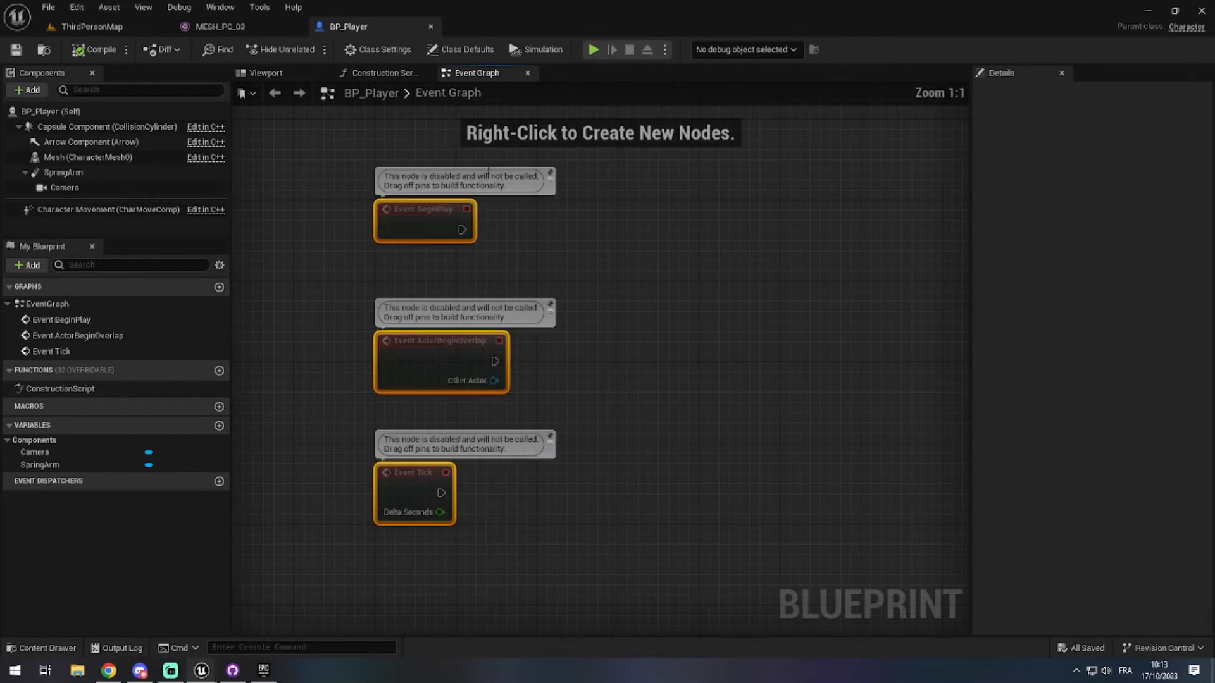
{"action": "left_click_drag", "start_coordinate": [323, 185], "coordinate": [492, 260]}
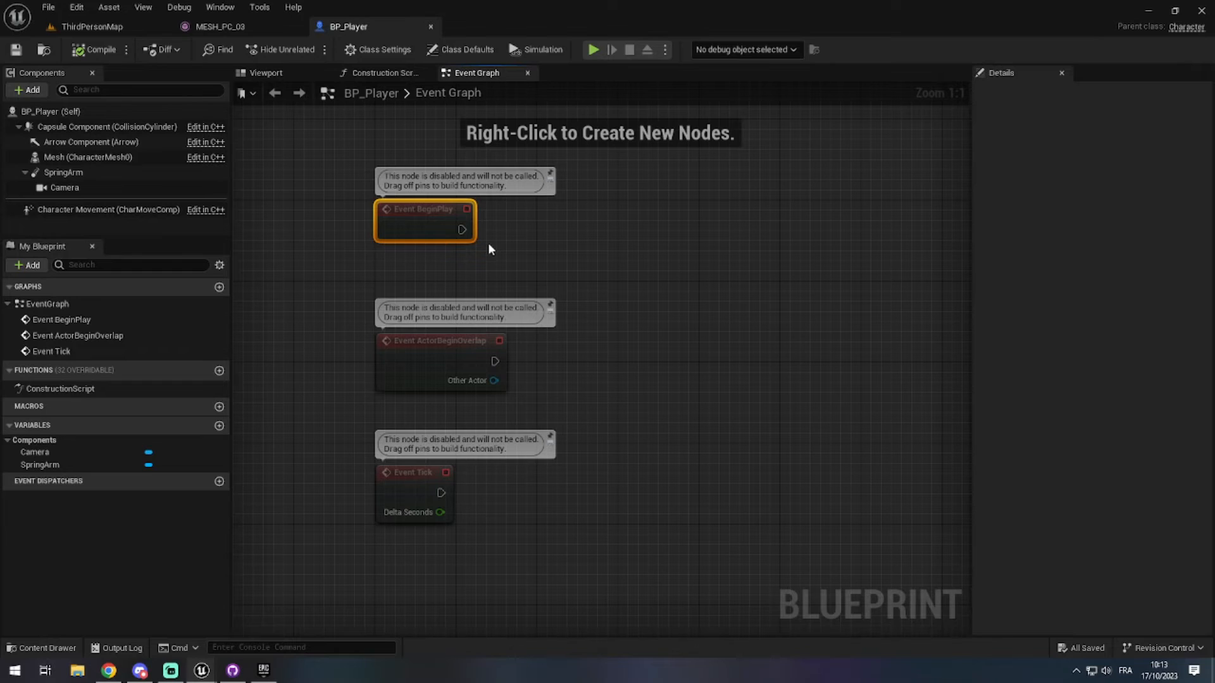
{"action": "left_click", "coordinate": [379, 72]}
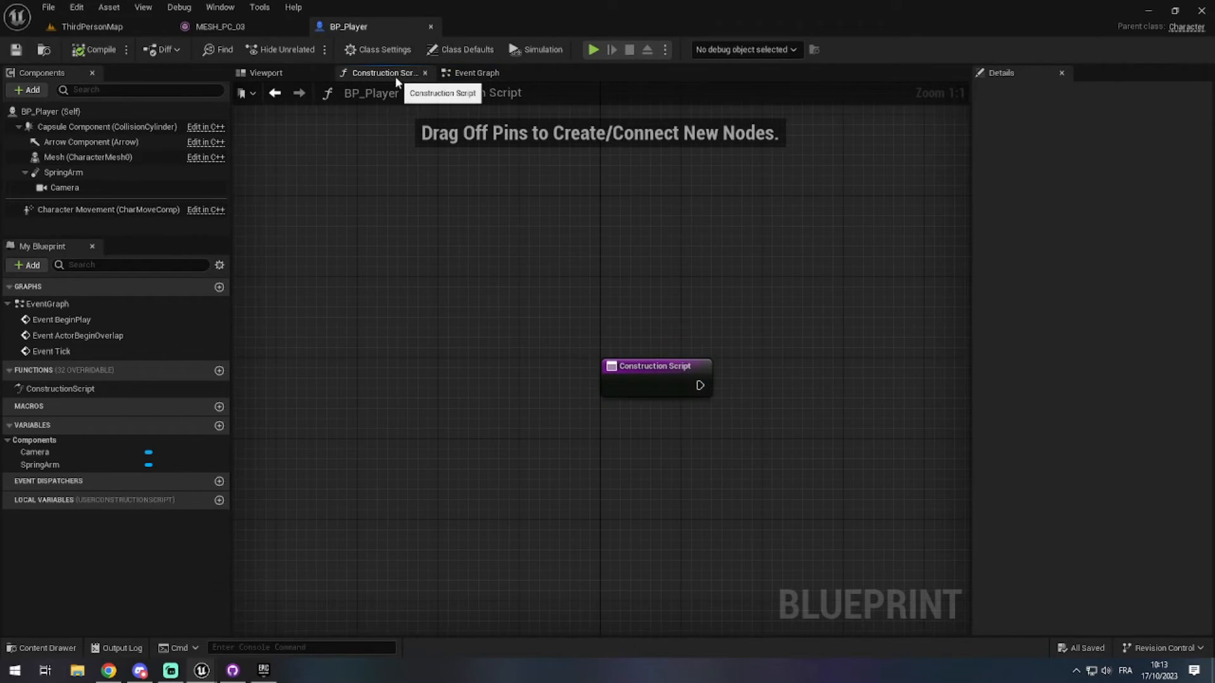
{"action": "left_click", "coordinate": [454, 74]}
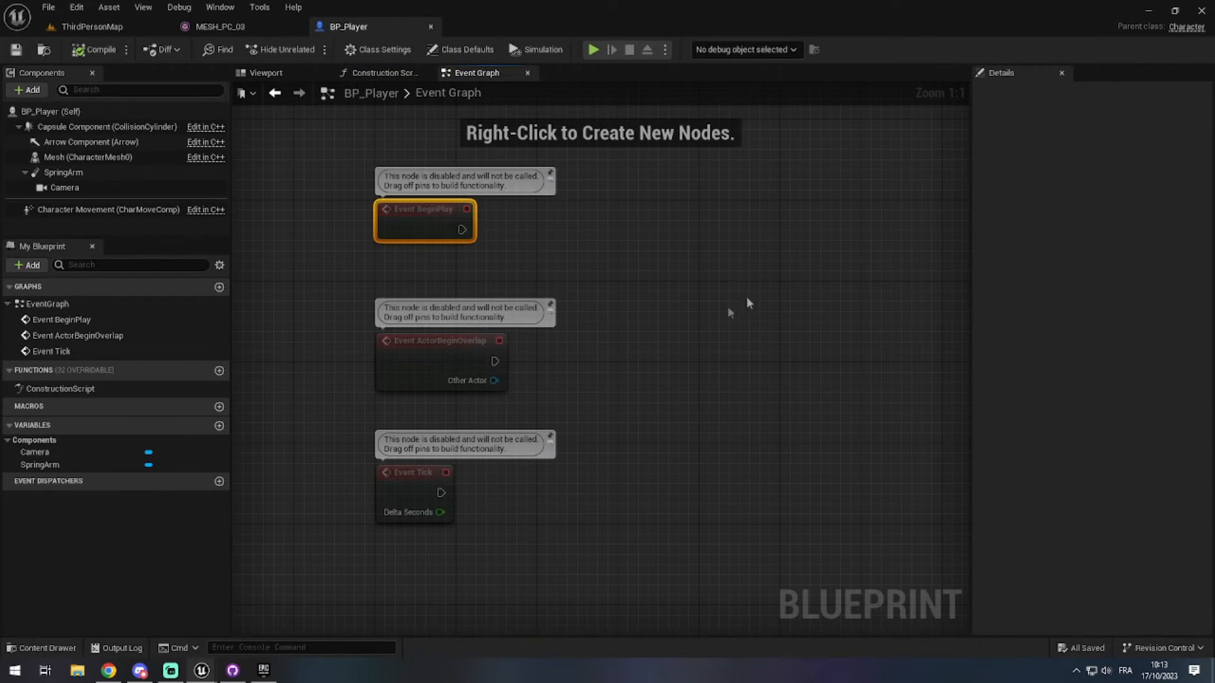
{"action": "left_click_drag", "start_coordinate": [326, 184], "coordinate": [541, 257]}
{"action": "left_click_drag", "start_coordinate": [340, 322], "coordinate": [552, 409]}
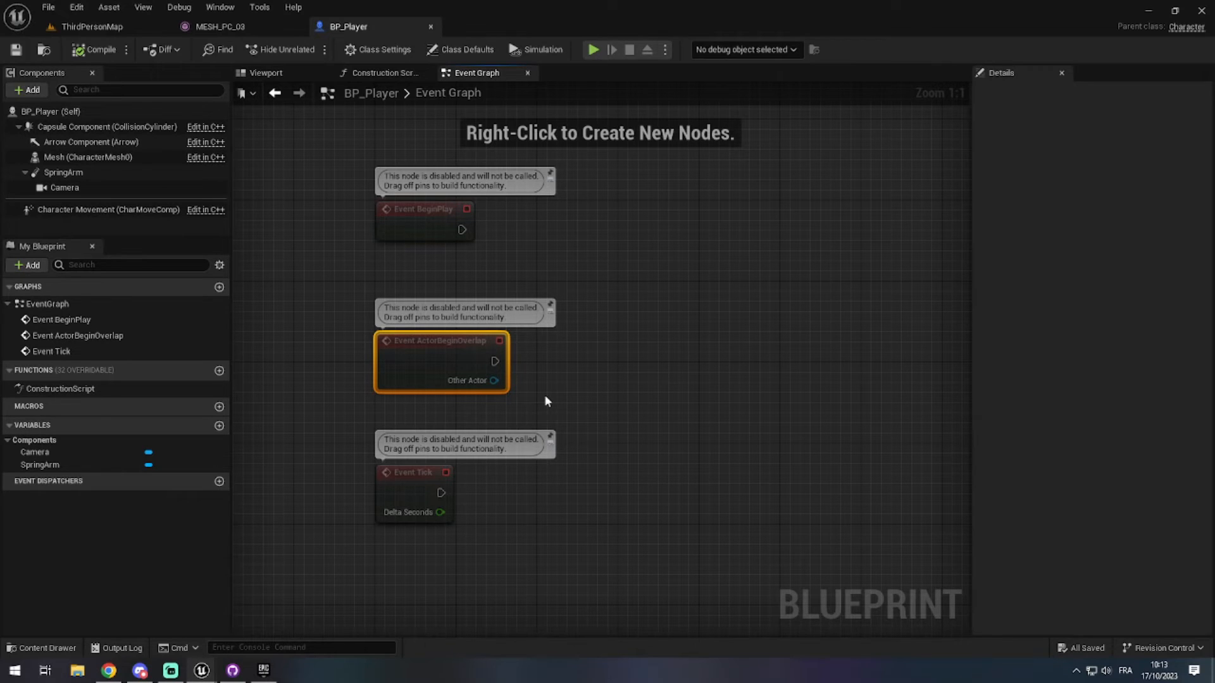
{"action": "right_click_drag", "start_coordinate": [349, 562], "coordinate": [347, 461]}
{"action": "left_click_drag", "start_coordinate": [315, 479], "coordinate": [502, 358]}
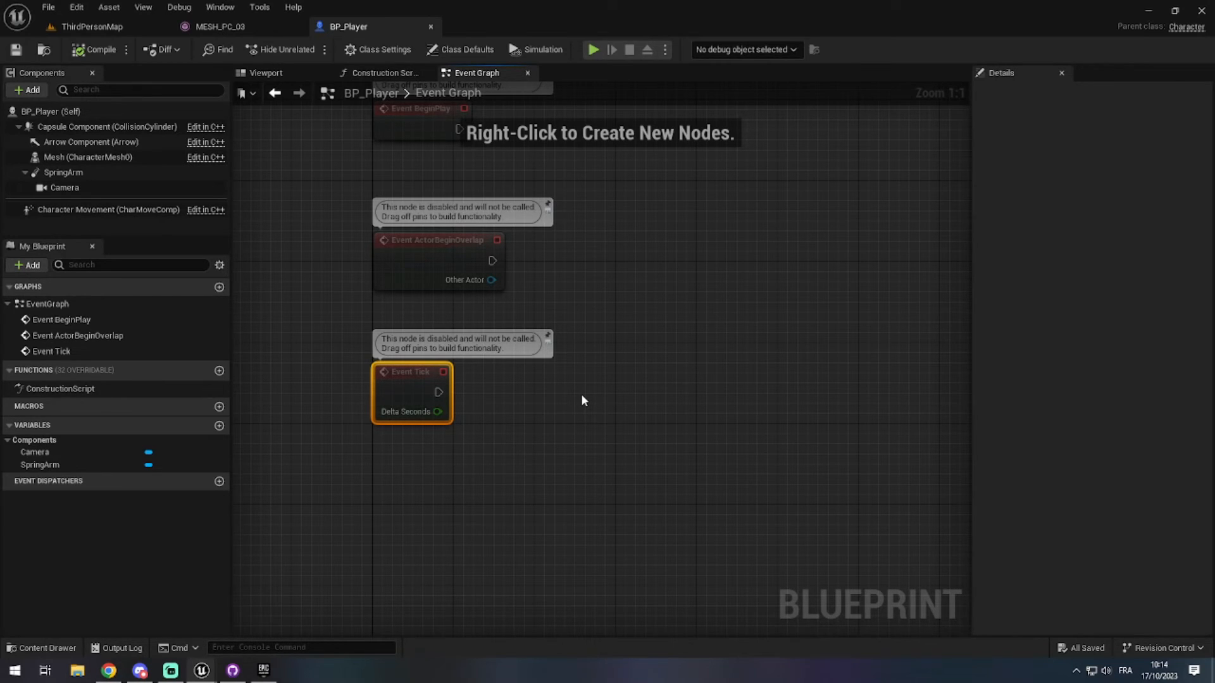
Delete the default BeginPlay, ActorBeginOverlap and Tick nodes from the Event Graph.
{"action": "right_click_drag", "start_coordinate": [379, 466], "coordinate": [416, 574]}
{"action": "left_click_drag", "start_coordinate": [257, 533], "coordinate": [530, 210]}
{"action": "key", "text": "Delete"}
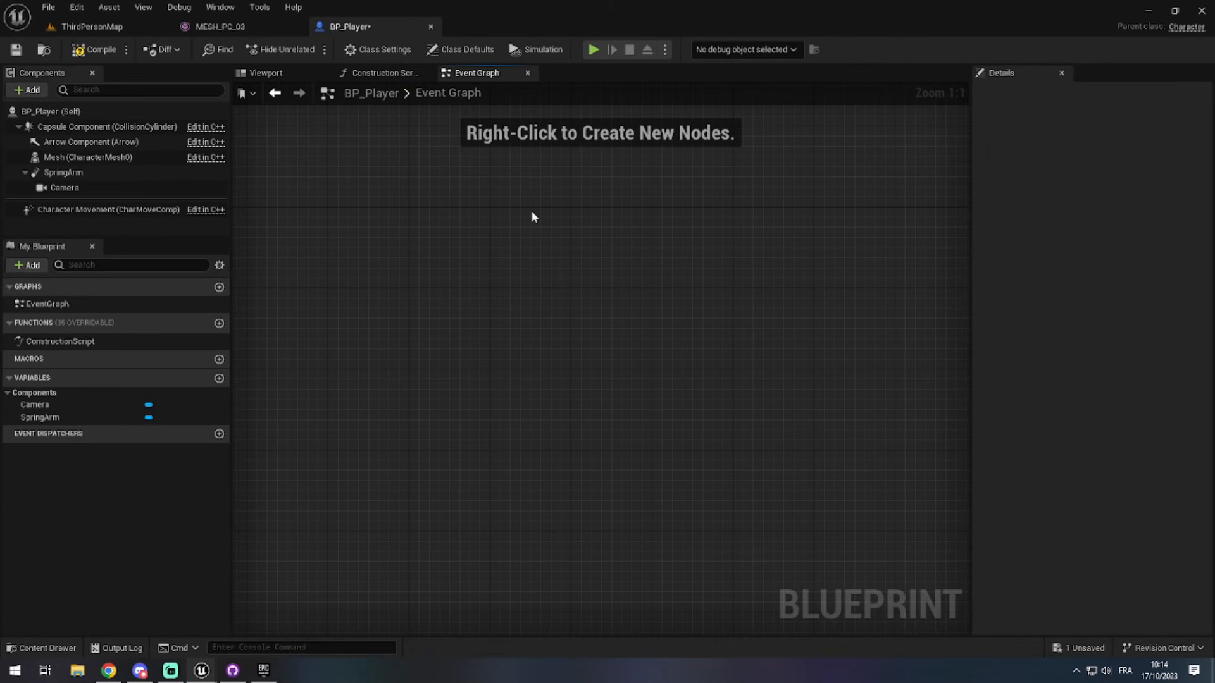
{"action": "right_click_drag", "start_coordinate": [416, 337], "coordinate": [419, 308]}
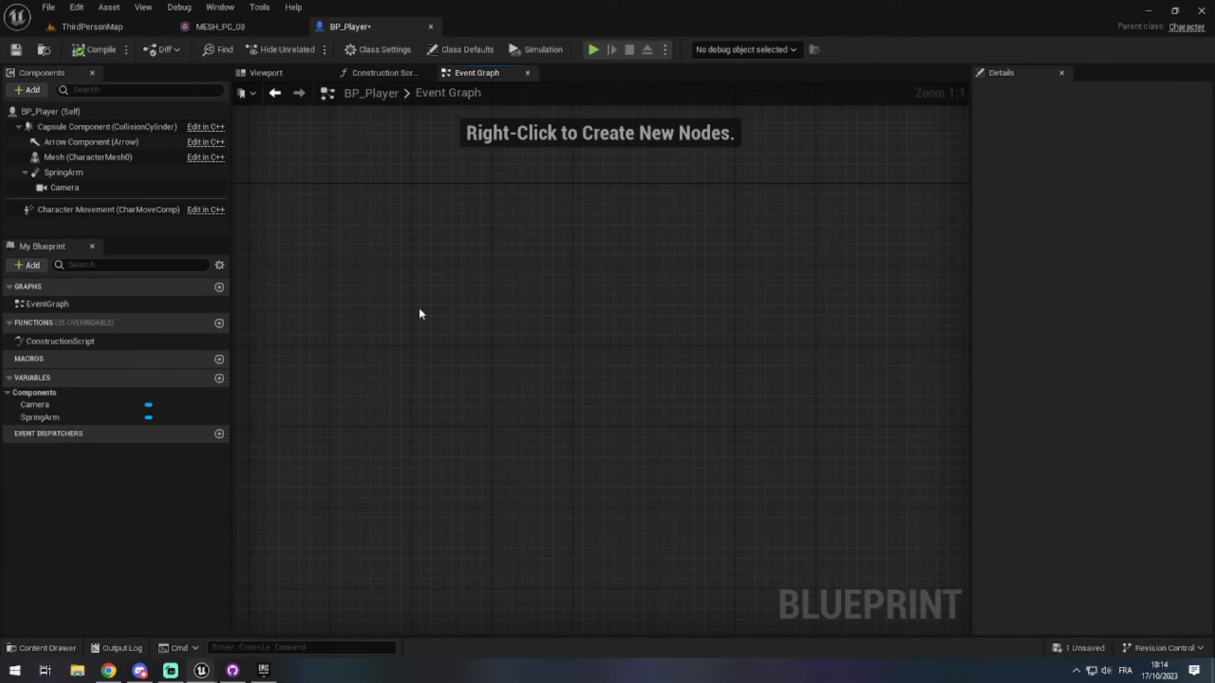